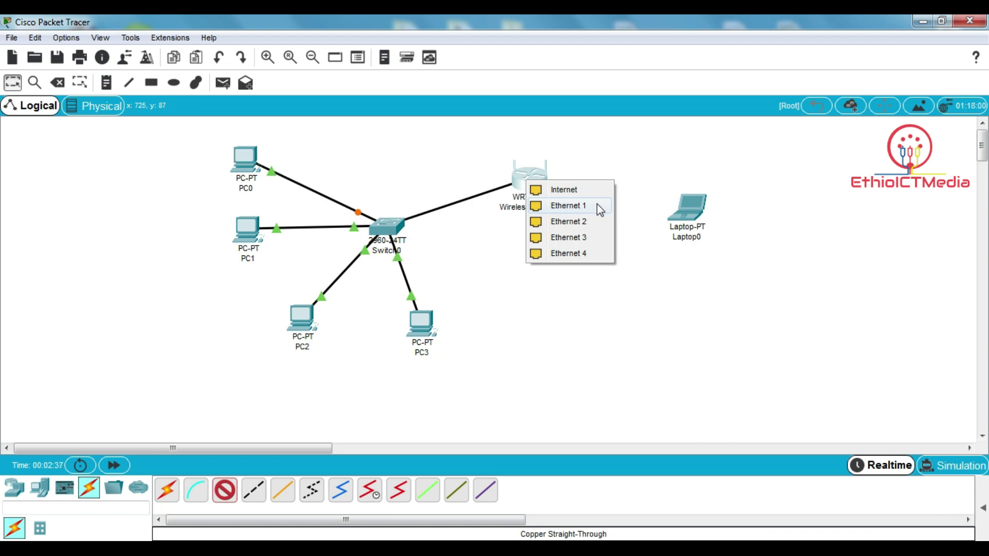
- Finish the router Ethernet 1 link, cable router Ethernet 2 to Laptop0 FastEthernet0, and move Laptop0 lower-right
click(599, 209)
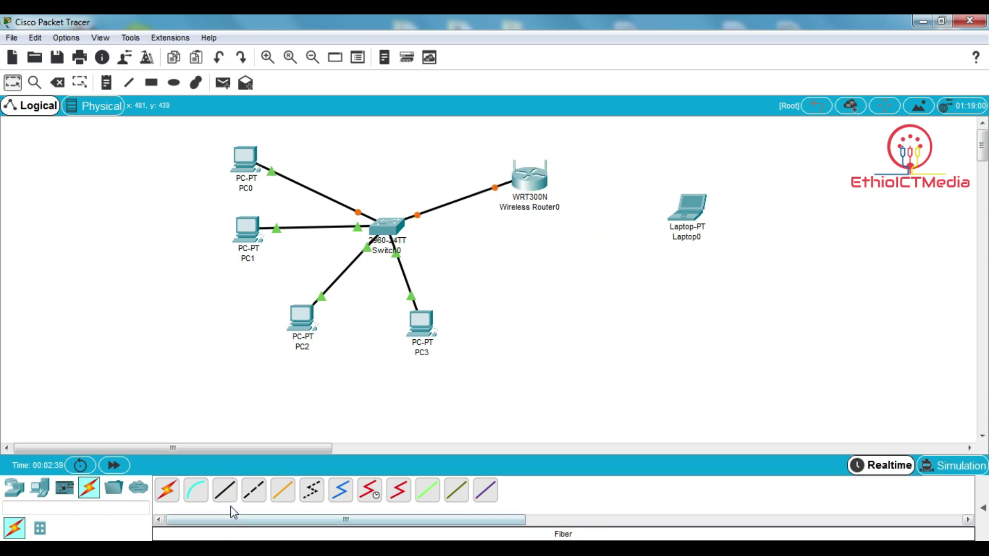
click(225, 490)
click(539, 180)
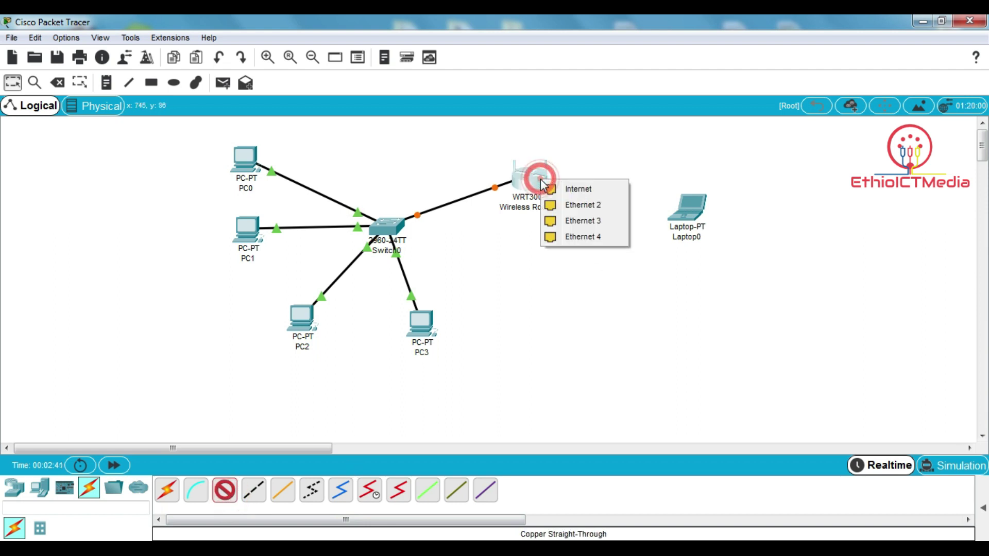
click(597, 206)
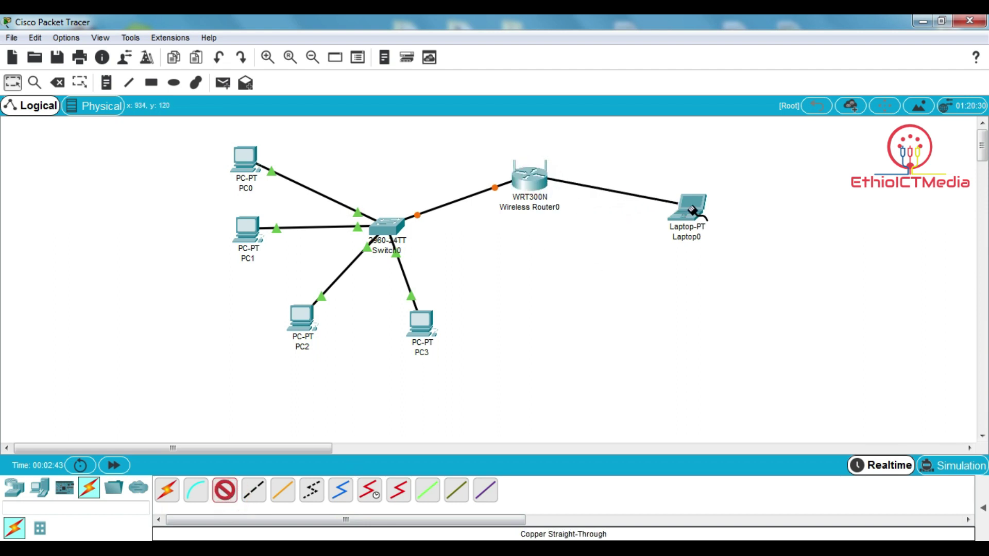
click(692, 210)
click(682, 261)
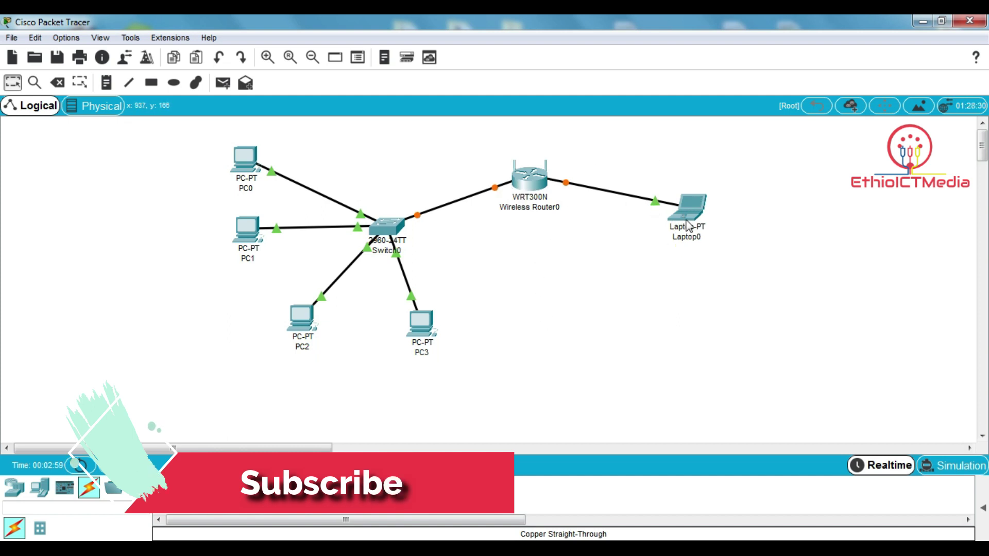
drag(681, 216, 668, 250)
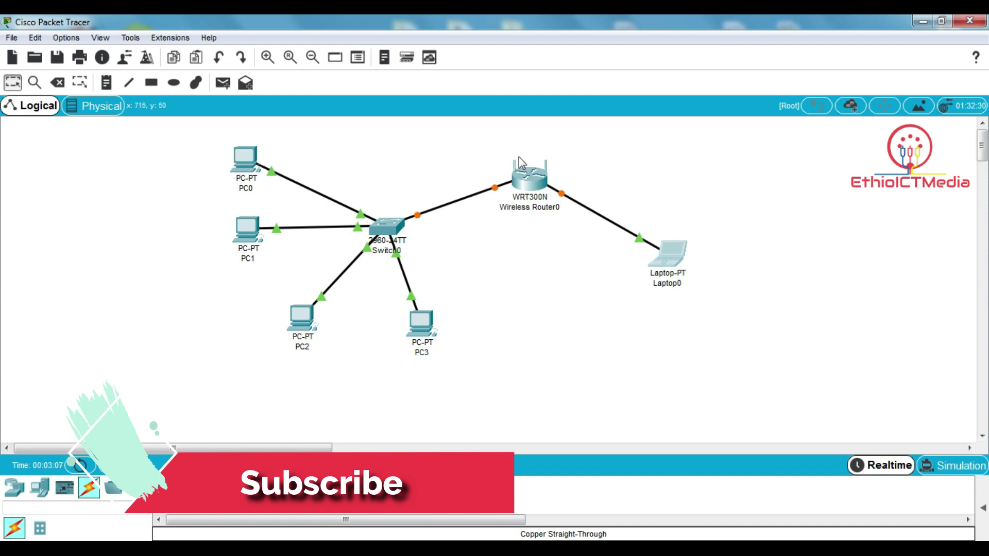
mouse_move(535, 173)
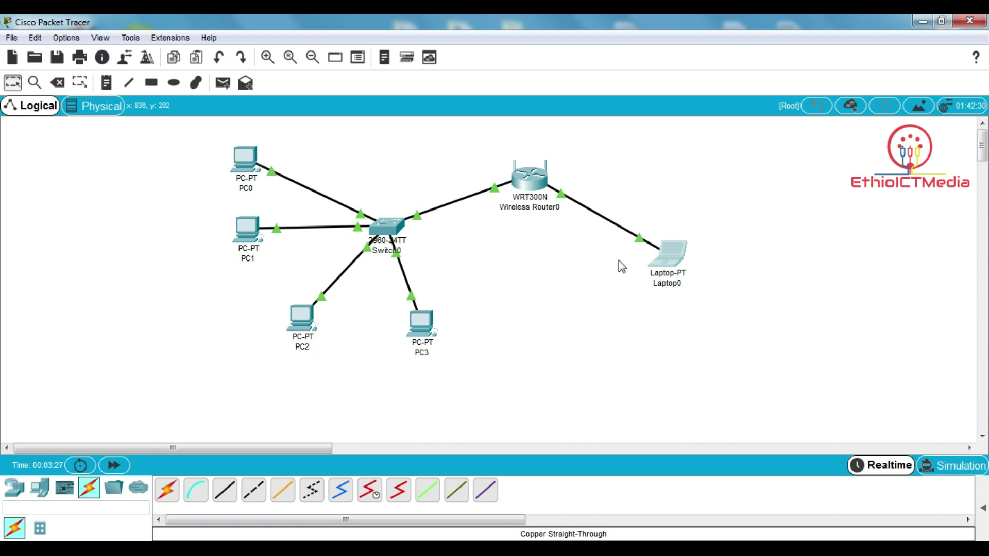
- Switch Laptop0's IP Configuration to DHCP, obtaining 192.168.0.100 with gateway 192.168.0.1
click(673, 250)
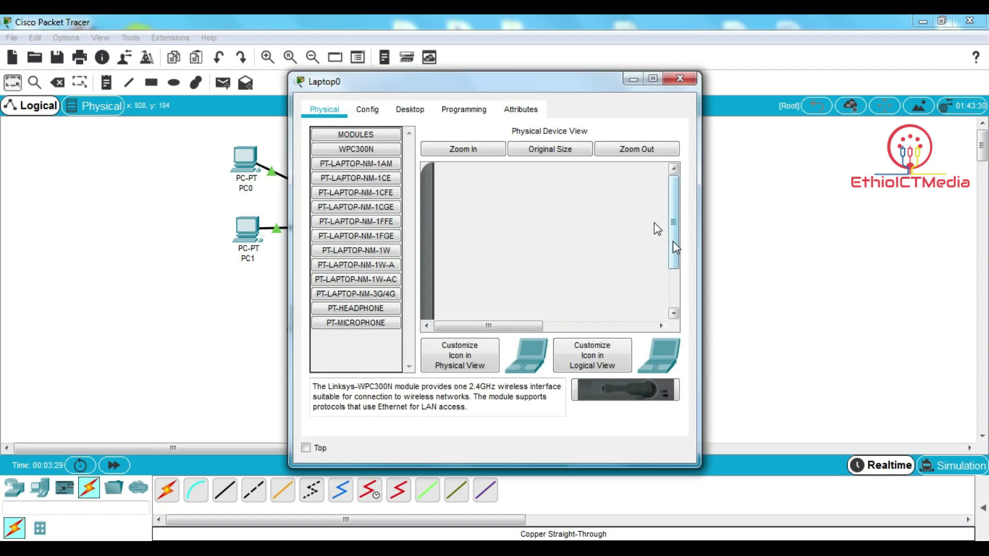
click(410, 110)
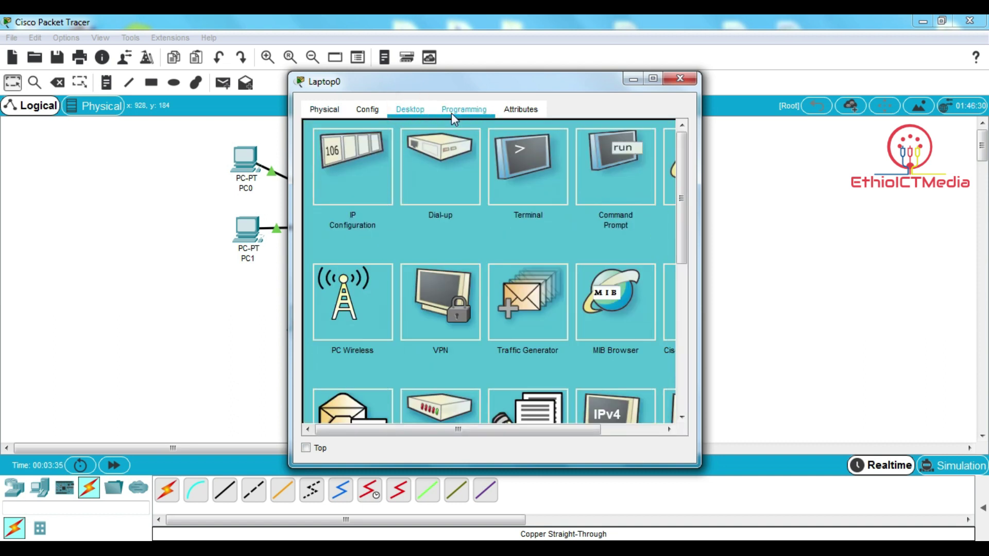
click(359, 181)
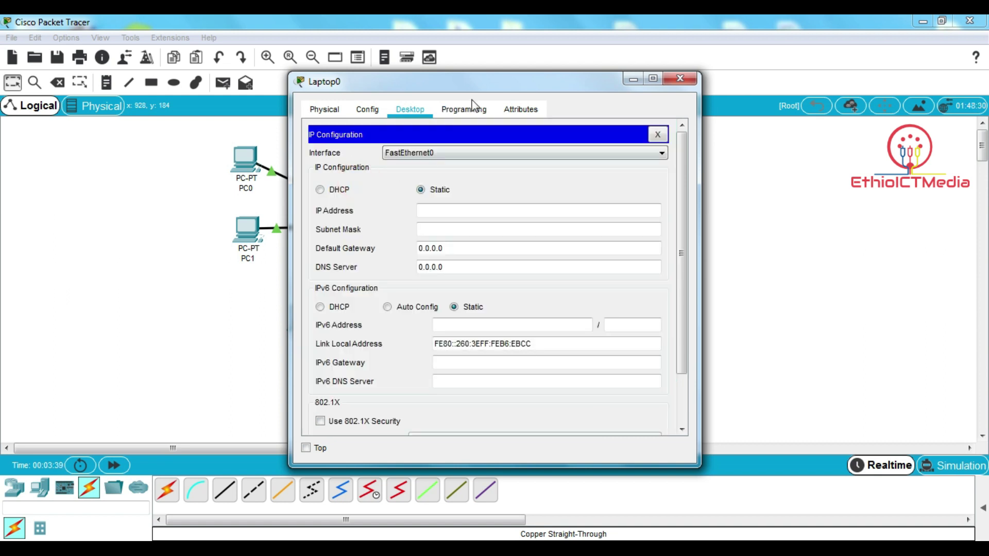
drag(478, 81, 683, 71)
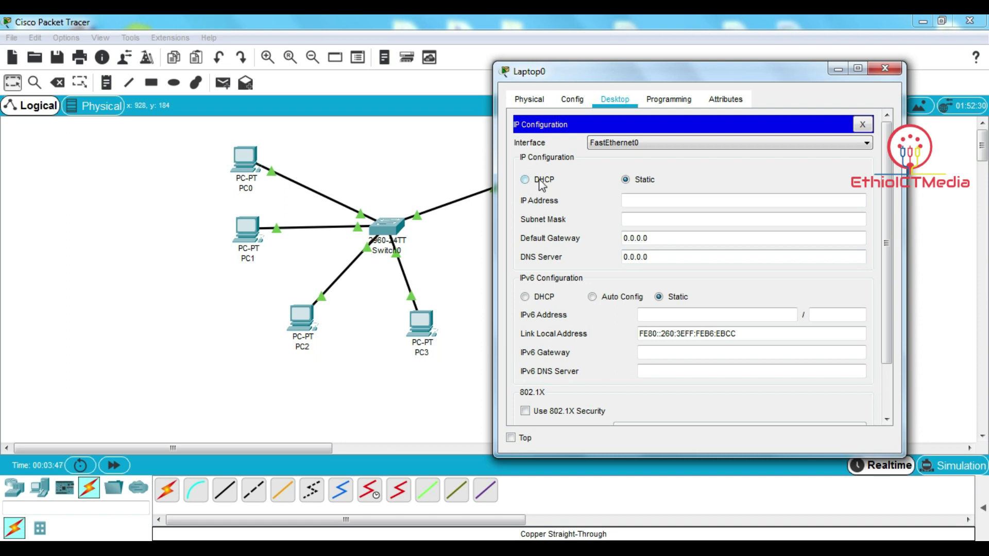
drag(615, 79, 712, 67)
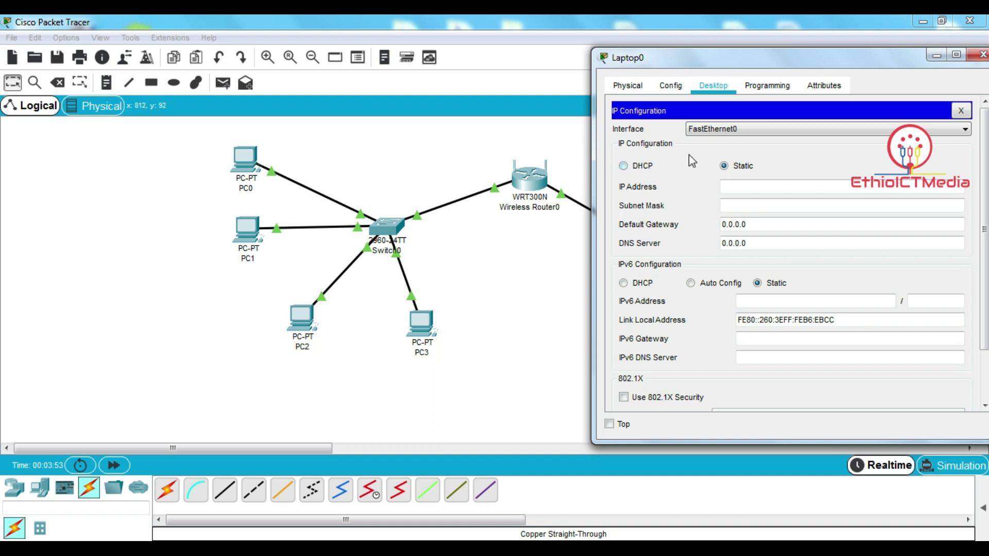
click(747, 224)
double_click(722, 225)
click(769, 225)
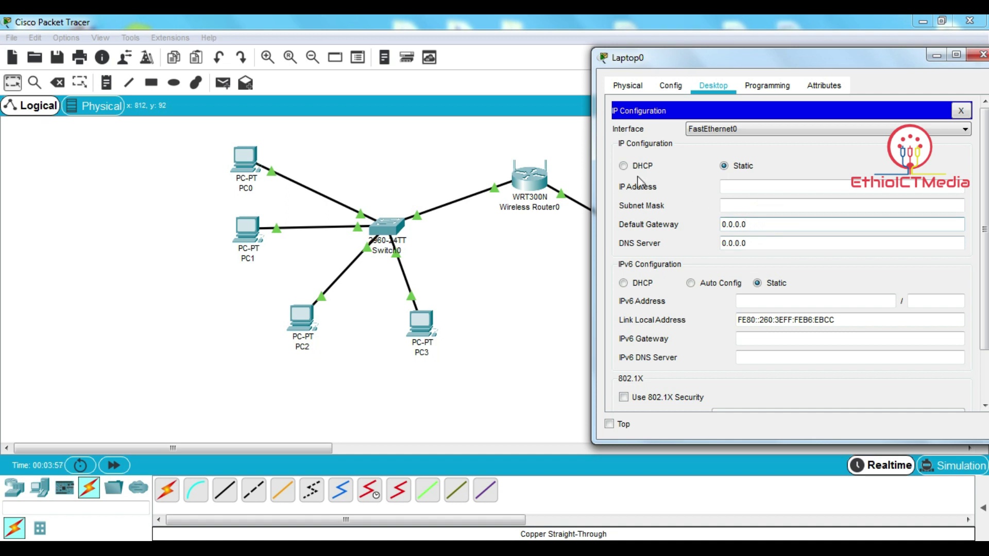
click(624, 165)
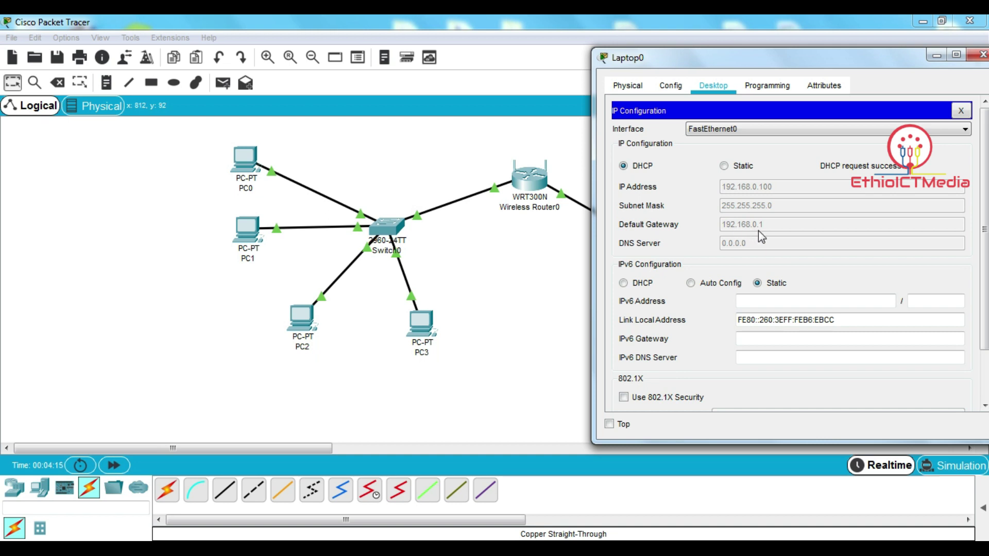
drag(790, 67, 310, 70)
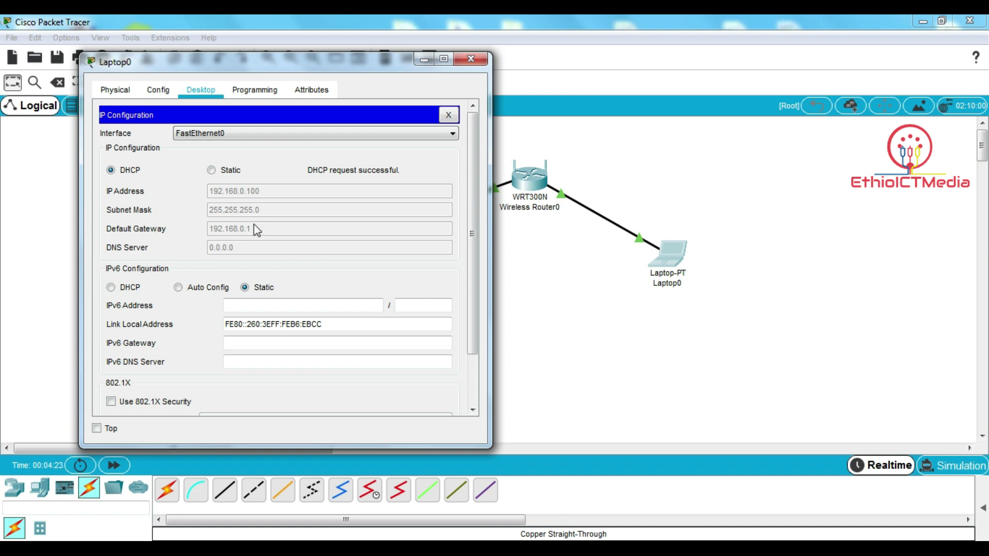
- Leave IP Configuration and bring up Laptop0's Web Browser with an empty address field
click(448, 115)
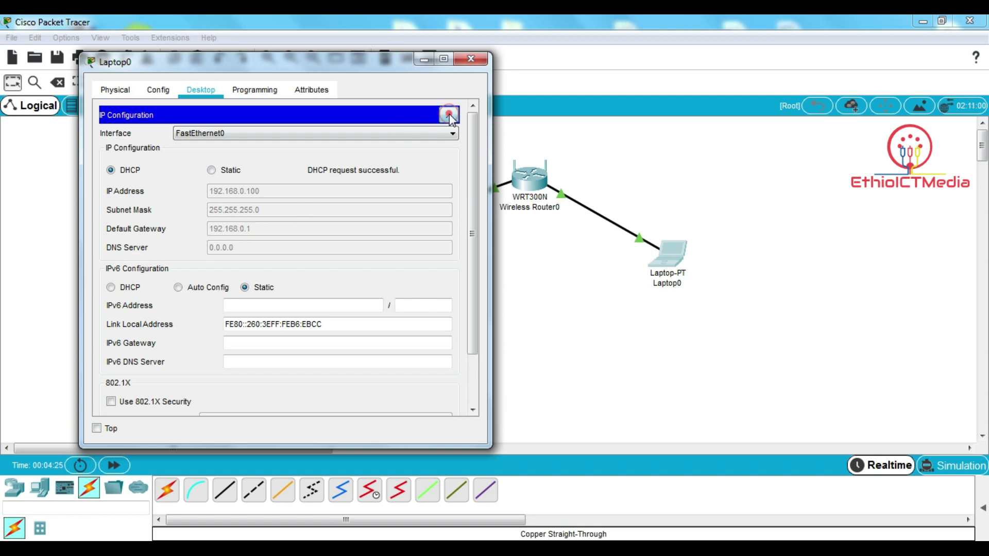
drag(286, 411, 359, 412)
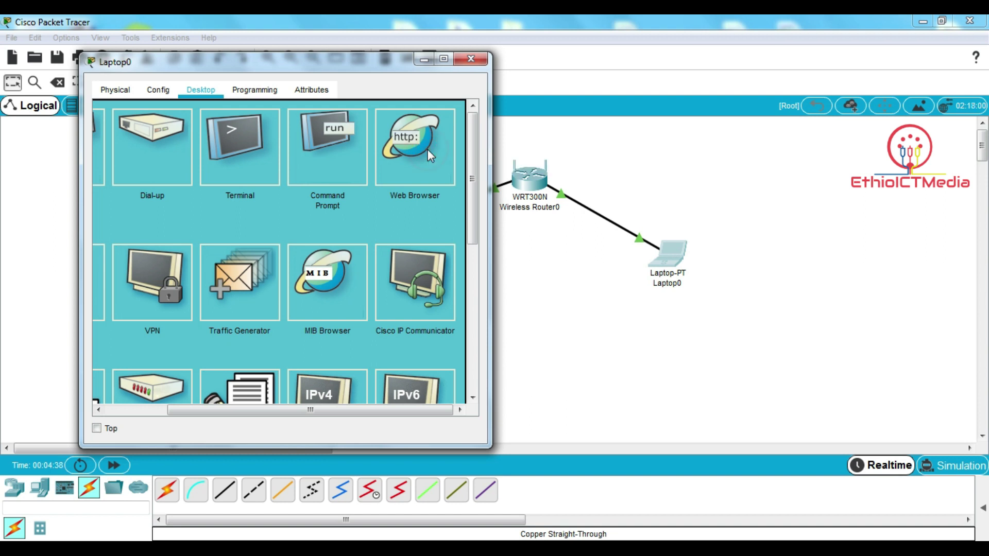
click(431, 145)
drag(275, 66, 253, 82)
click(201, 142)
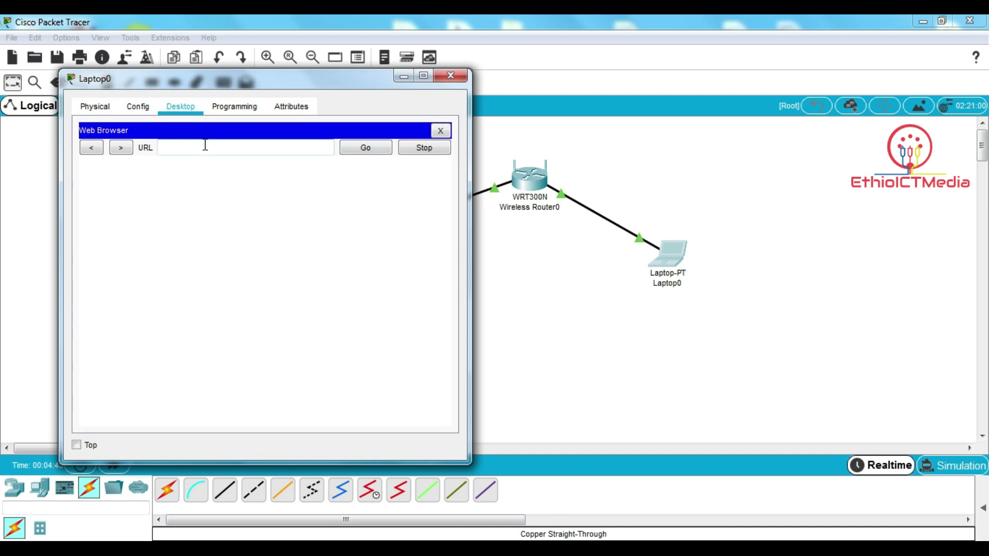
click(204, 146)
click(440, 131)
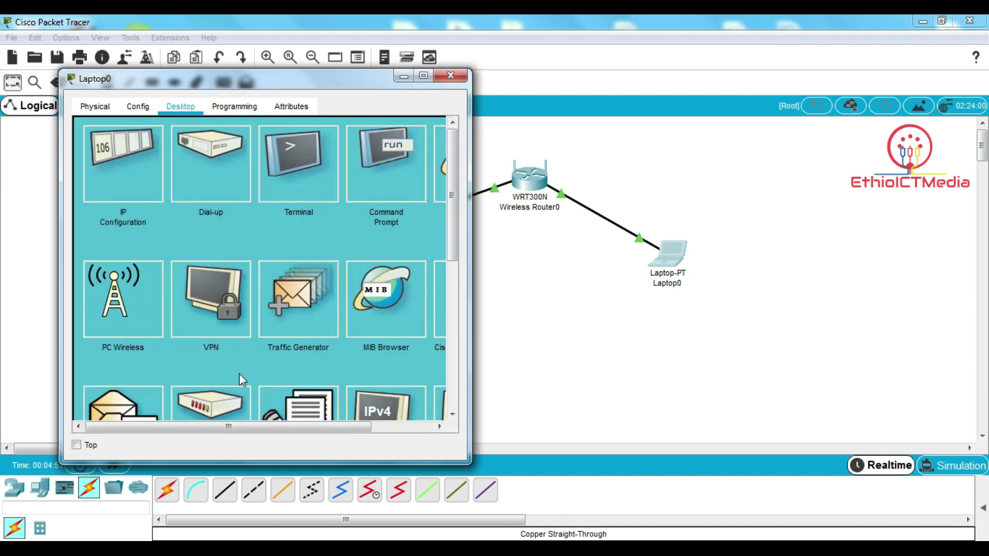
drag(264, 426, 326, 426)
click(387, 166)
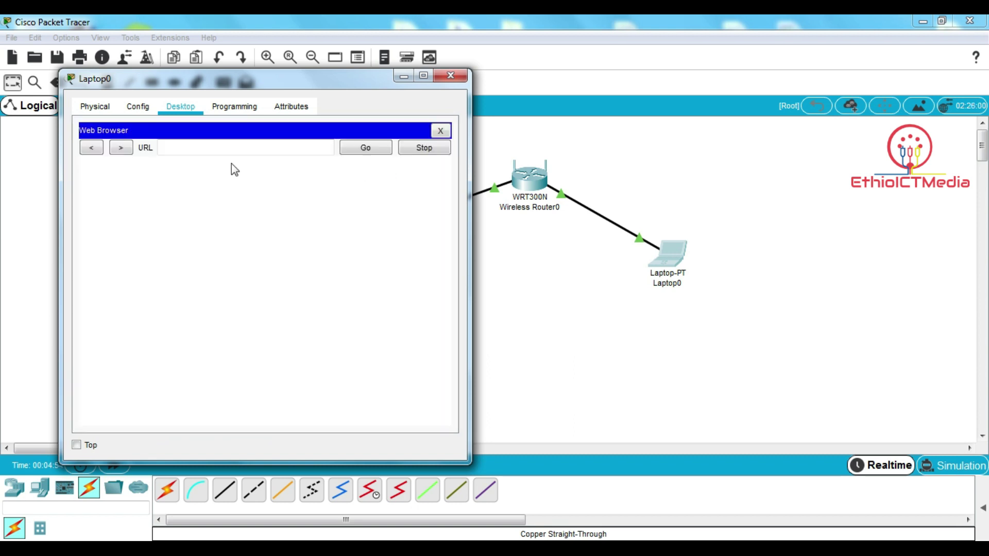
- Browse to 192.168.0.1 and sign in to the WRT300N with its default credentials
click(226, 150)
text(192.168.0.1)
key(Return)
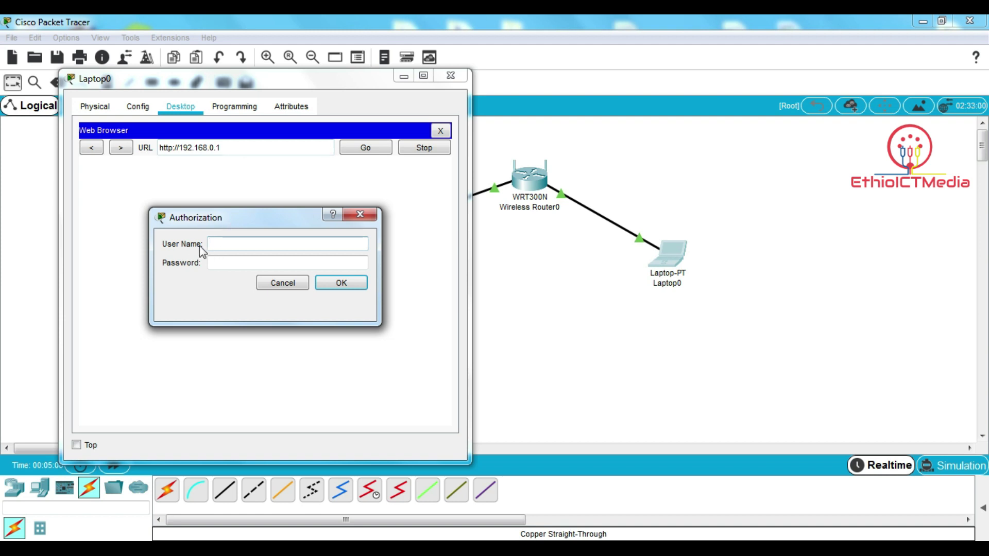
text(admin)
click(235, 263)
text(ad)
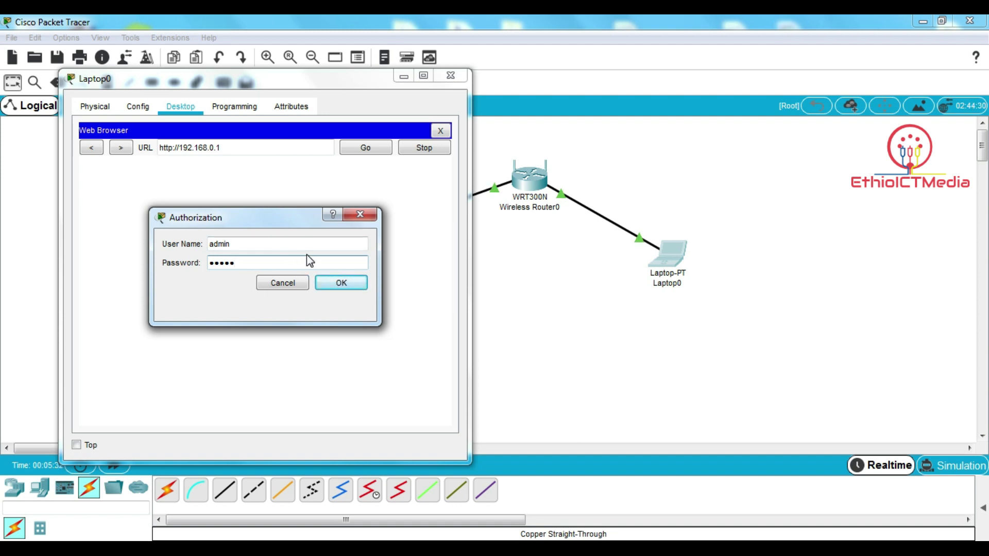
click(328, 283)
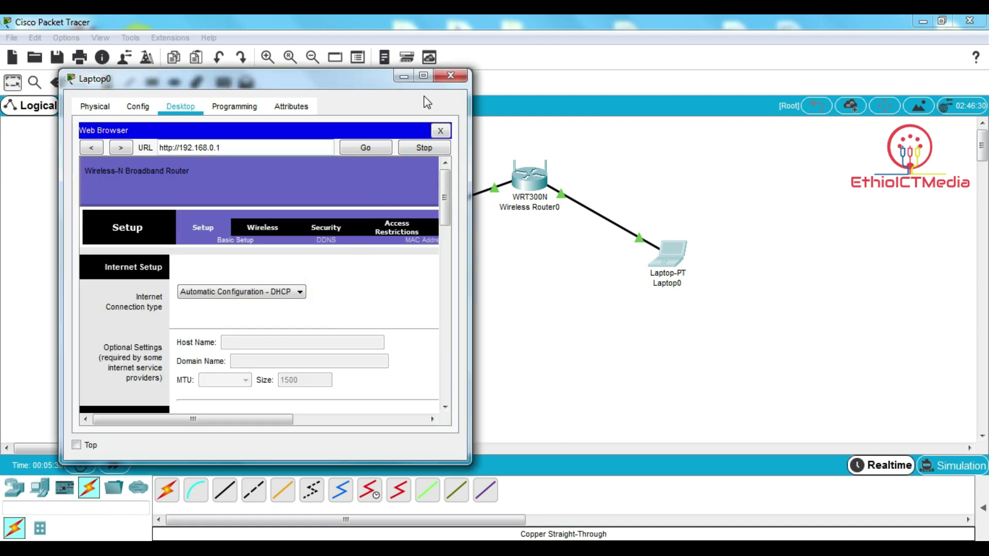
- Maximize Laptop0's window and open the router's Administration > Management page
click(423, 75)
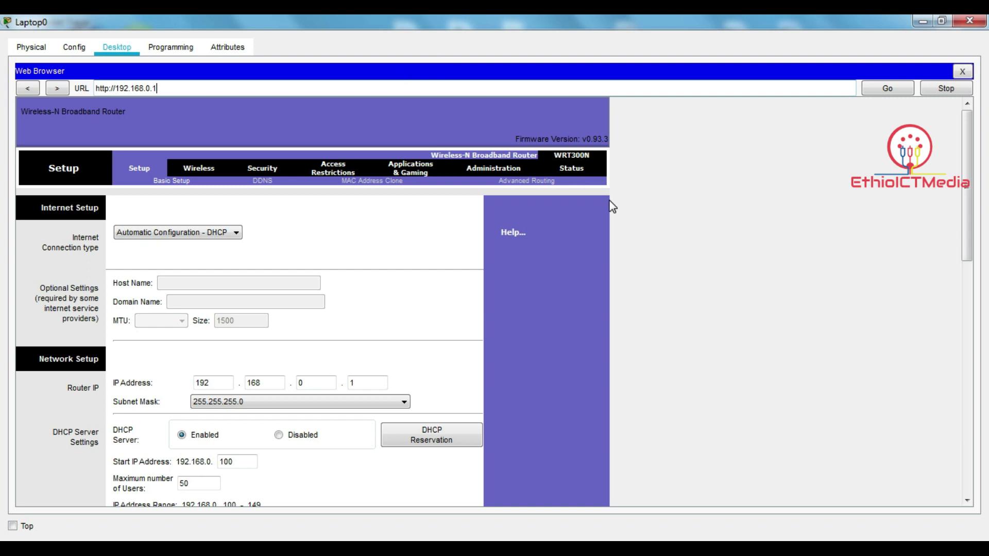
click(967, 187)
mouse_move(967, 187)
mouse_down()
mouse_move(966, 335)
mouse_move(968, 175)
mouse_up()
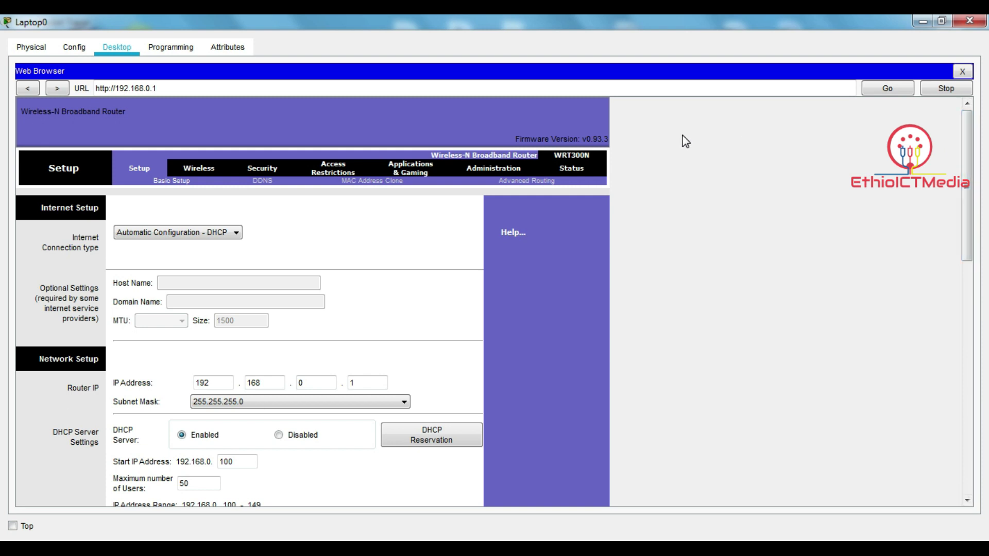
click(504, 171)
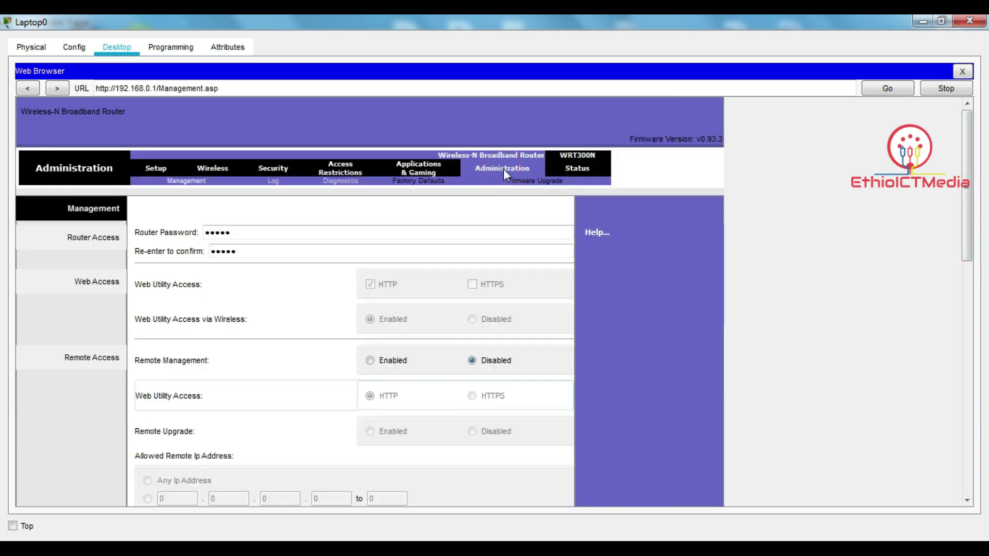
- Clear the old router password and enter the new password in both password fields
click(231, 232)
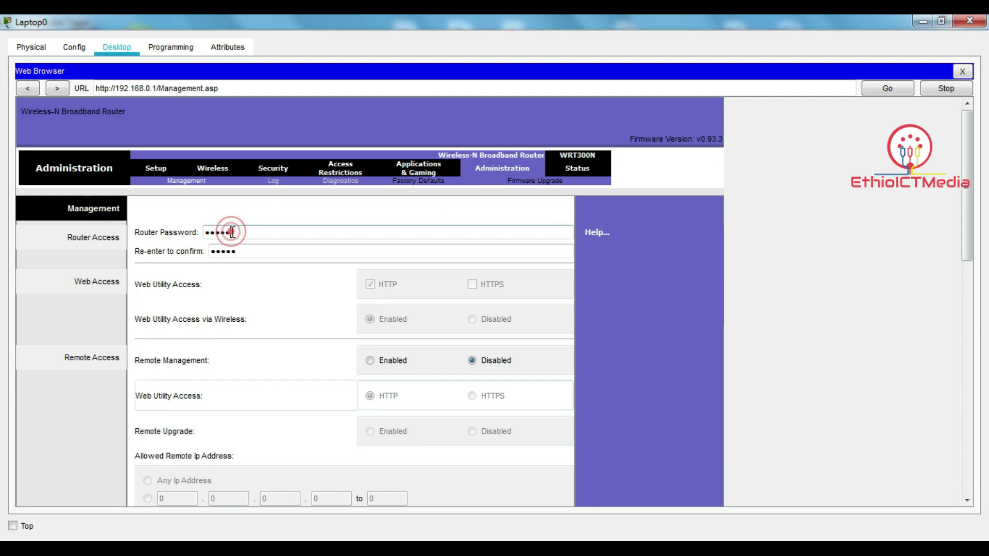
key(BackSpace)
key(BackSpace)
key(BackSpace)
key(BackSpace)
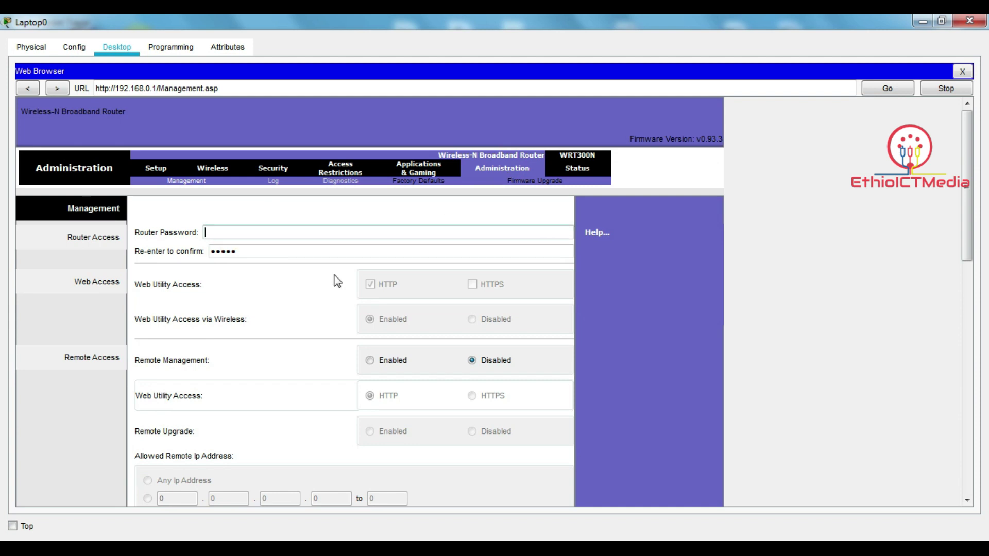
click(287, 253)
key(BackSpace)
key(BackSpace)
key(BackSpace)
key(BackSpace)
key(BackSpace)
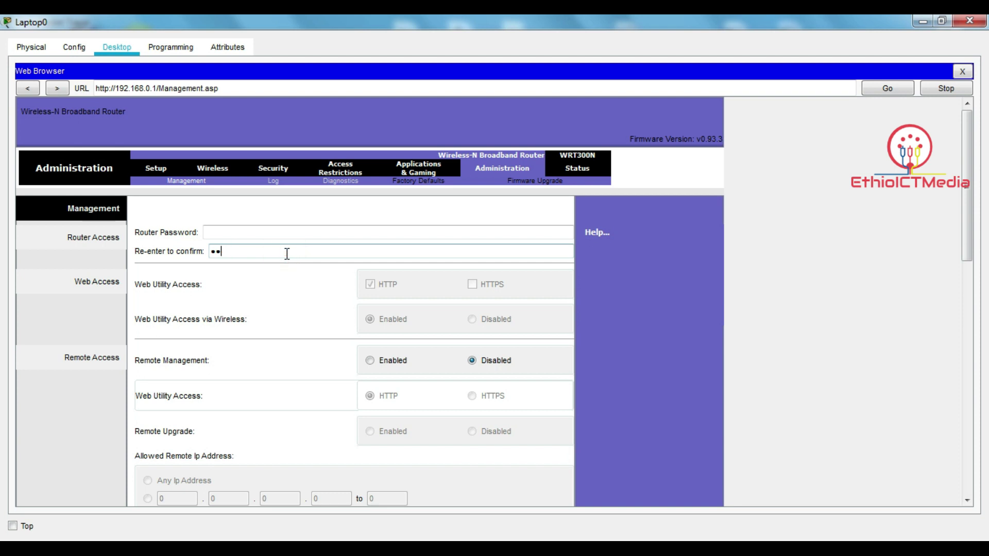
click(275, 236)
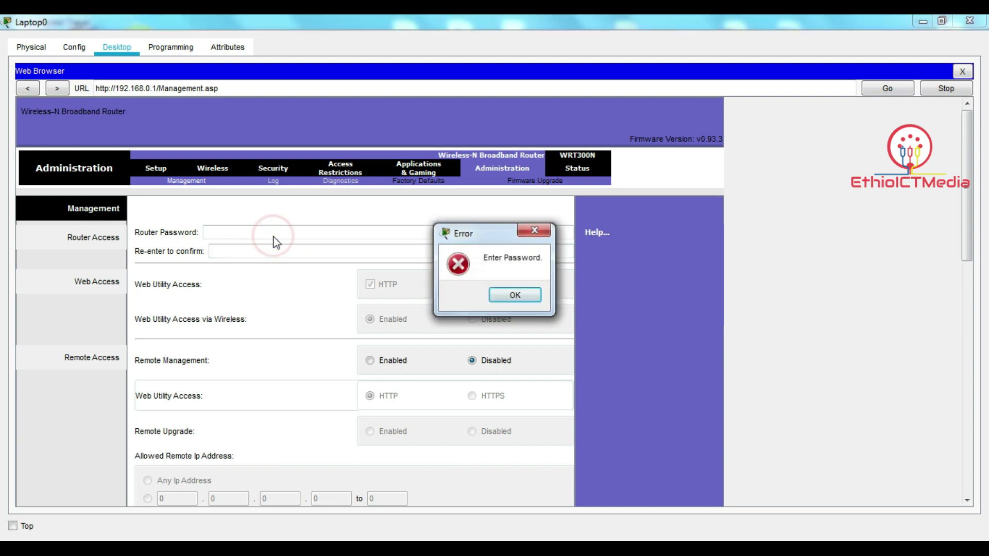
click(510, 295)
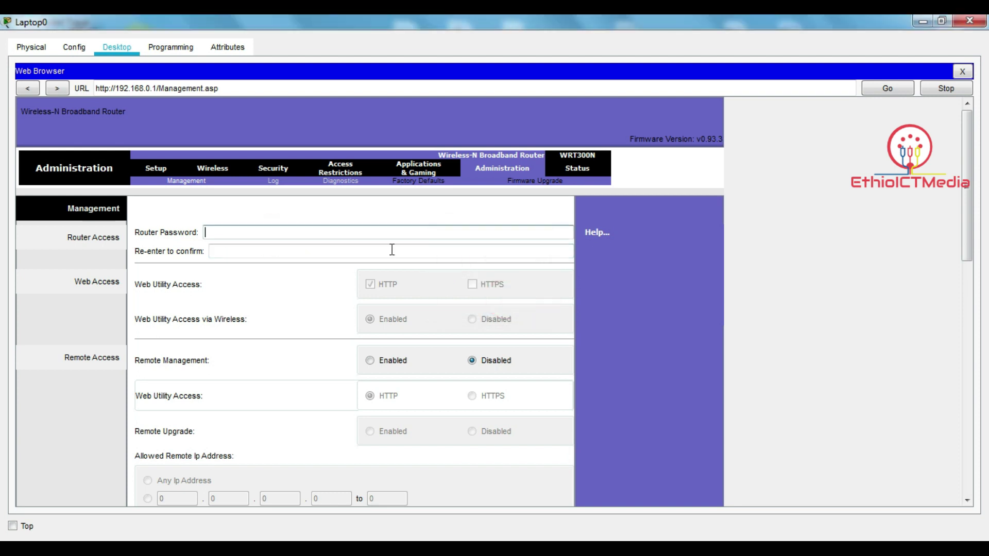
click(263, 235)
text(cisco123)
key(Tab)
text(cisco123)
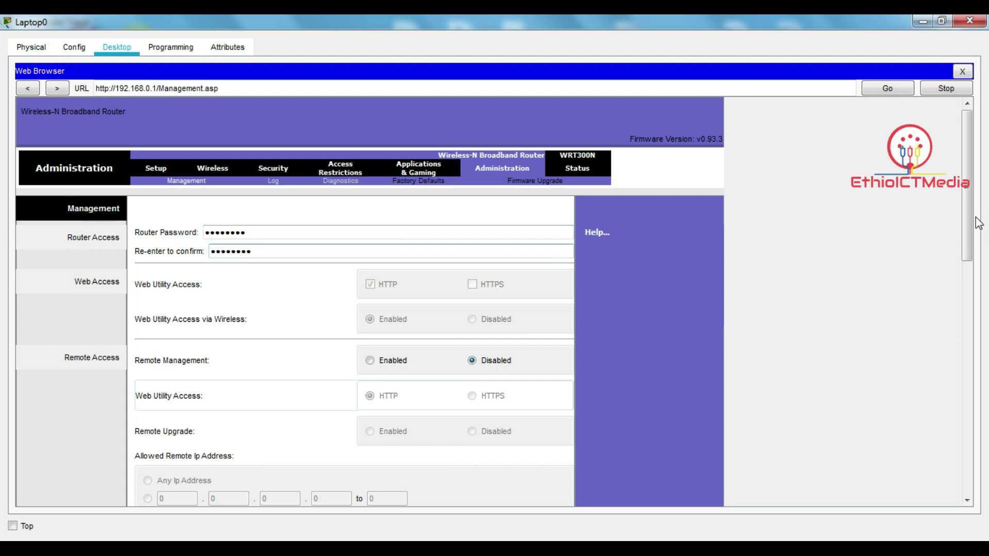
drag(968, 227, 954, 465)
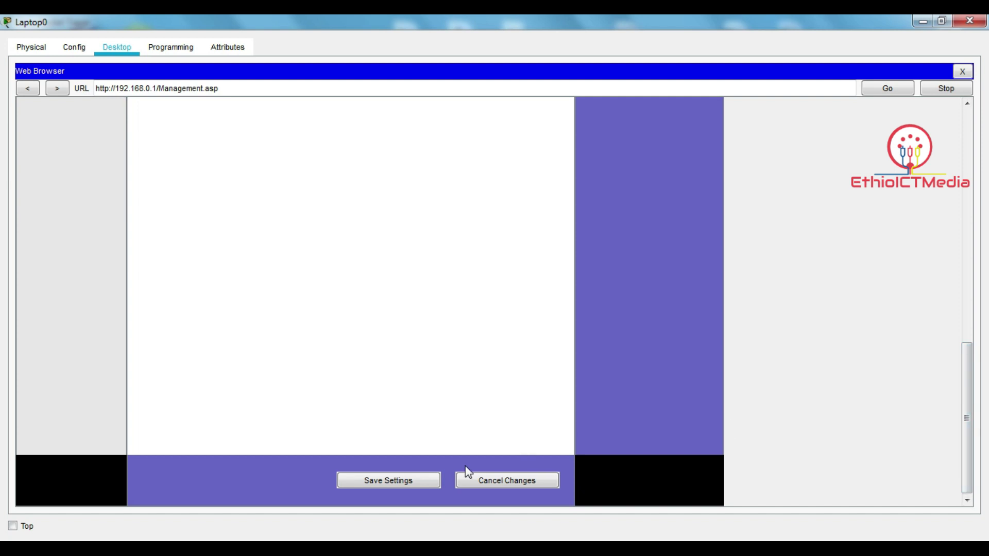
- Save the new router password, signing in again with the admin credentials when prompted
click(384, 487)
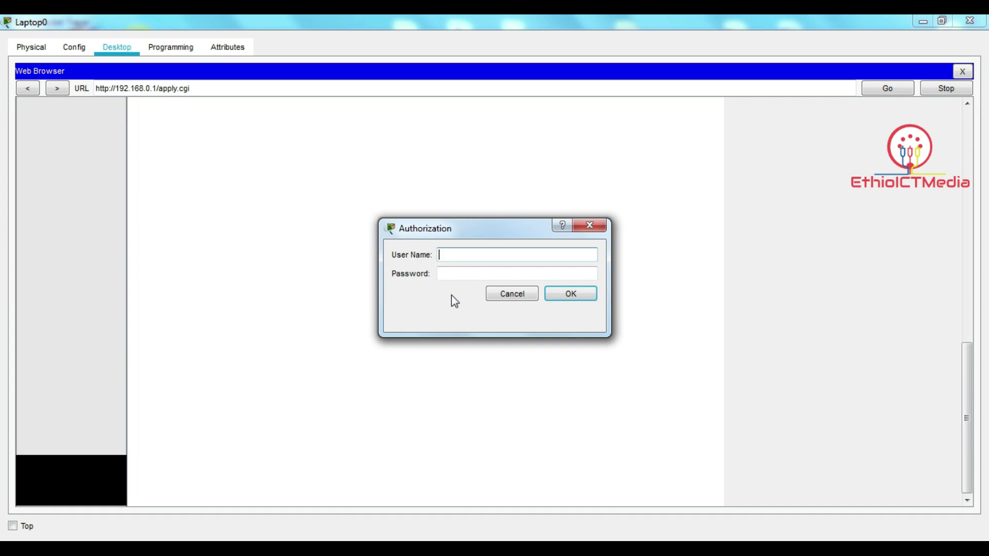
text(admin)
key(Tab)
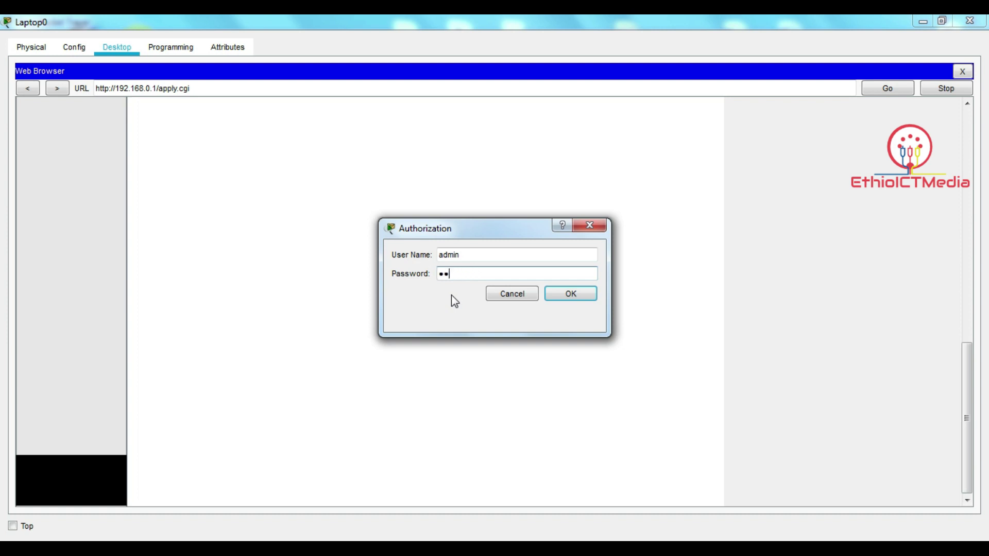
key(Return)
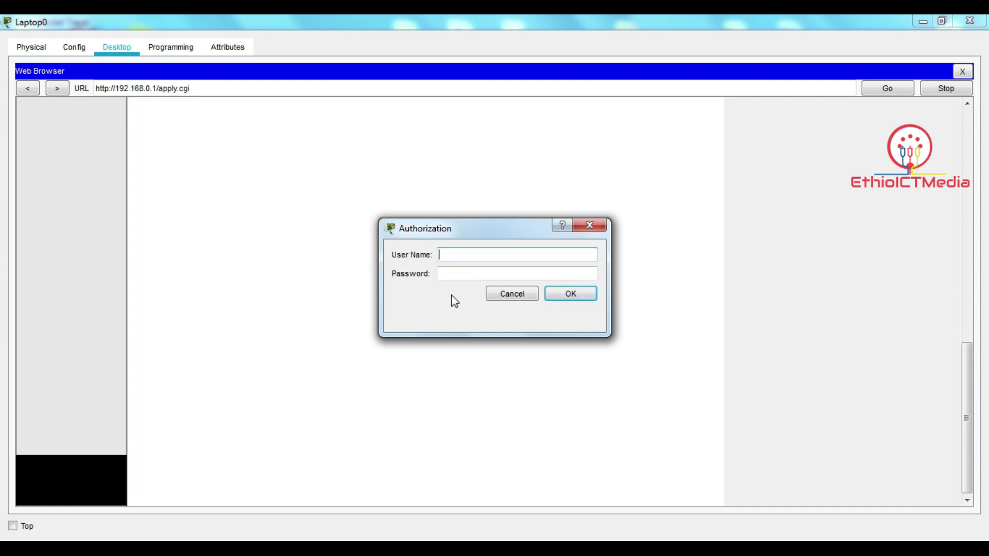
text(admin)
key(Tab)
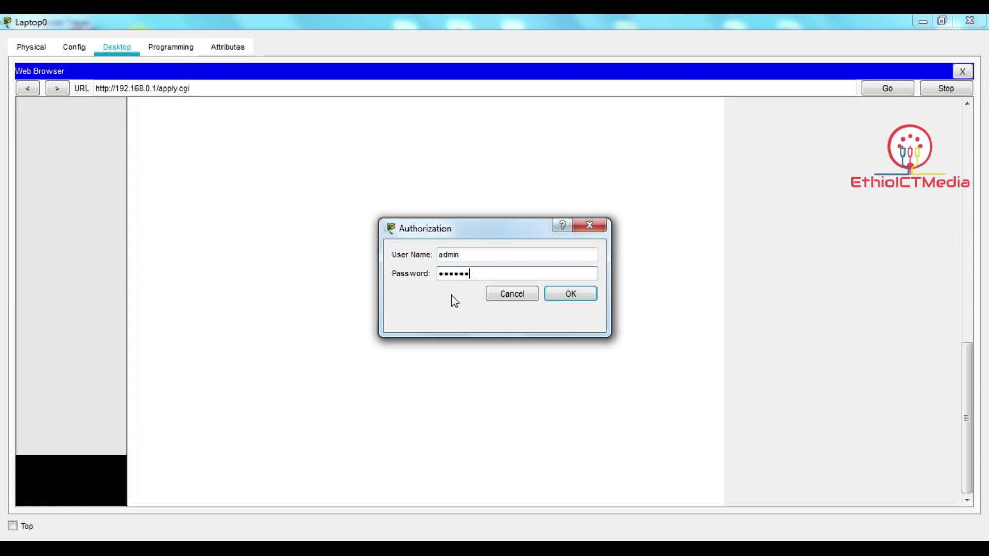
click(569, 294)
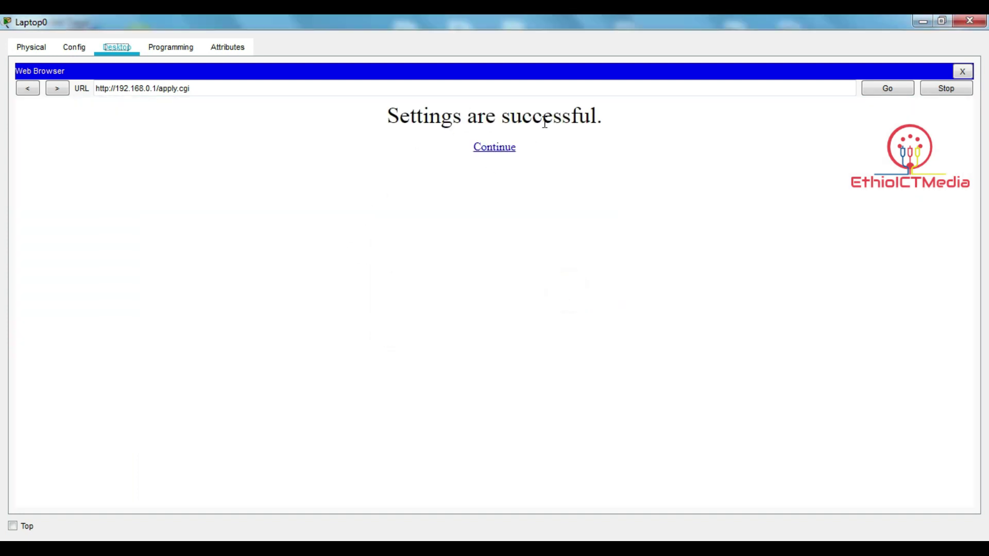
- Continue back into the router pages and return to the Basic Setup page
click(503, 155)
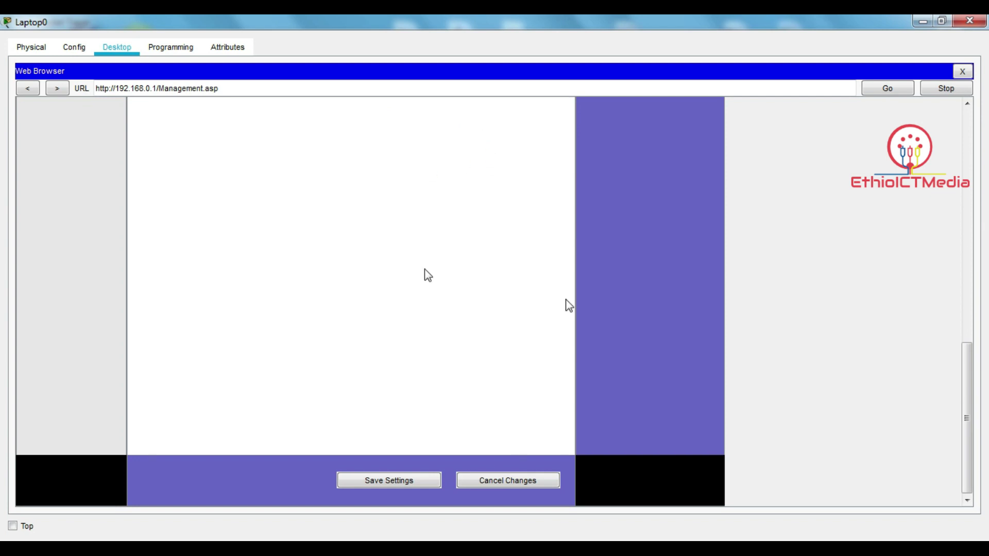
drag(966, 415, 955, 179)
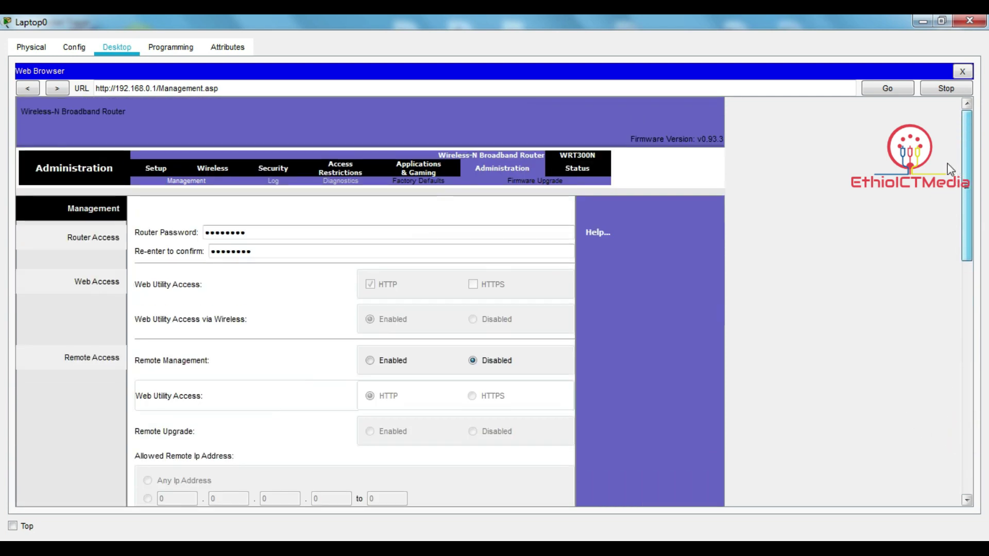
click(156, 169)
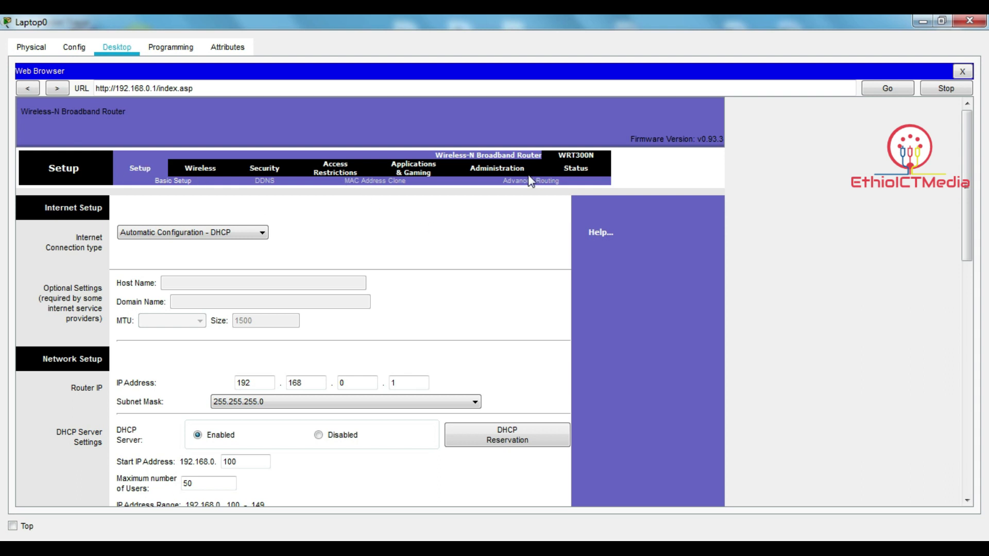
click(495, 168)
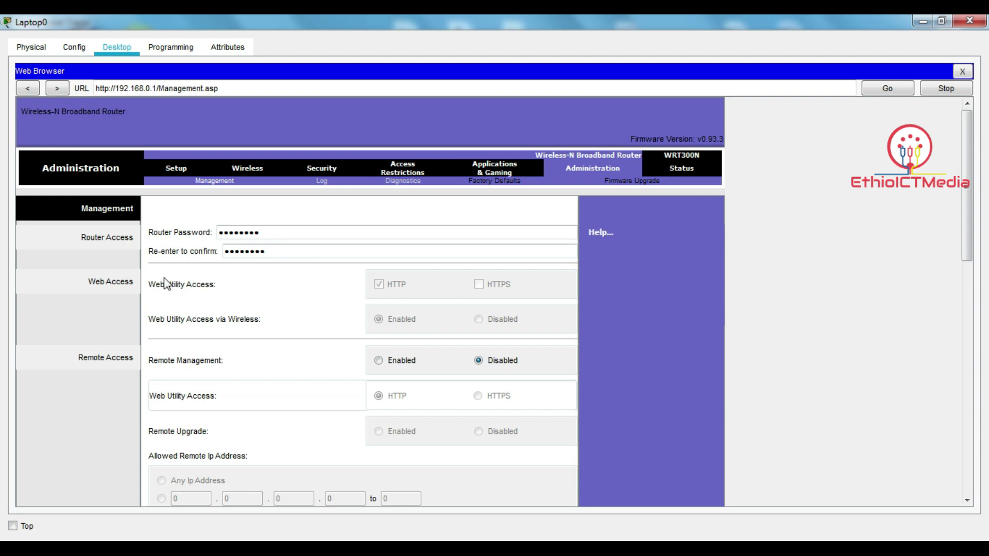
click(168, 168)
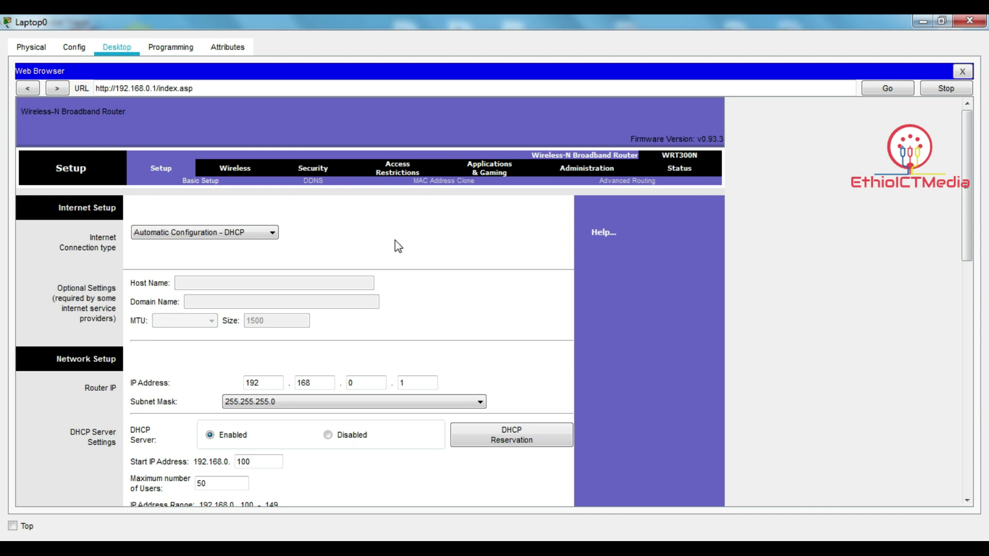
- On Basic Wireless Settings, replace the SSID Default with EthioICTMedia
click(236, 172)
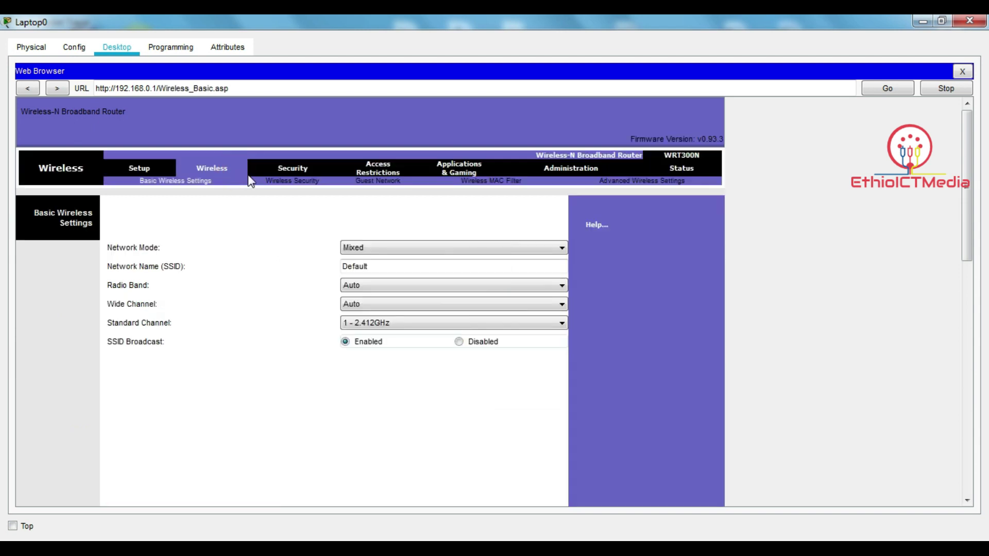
double_click(383, 267)
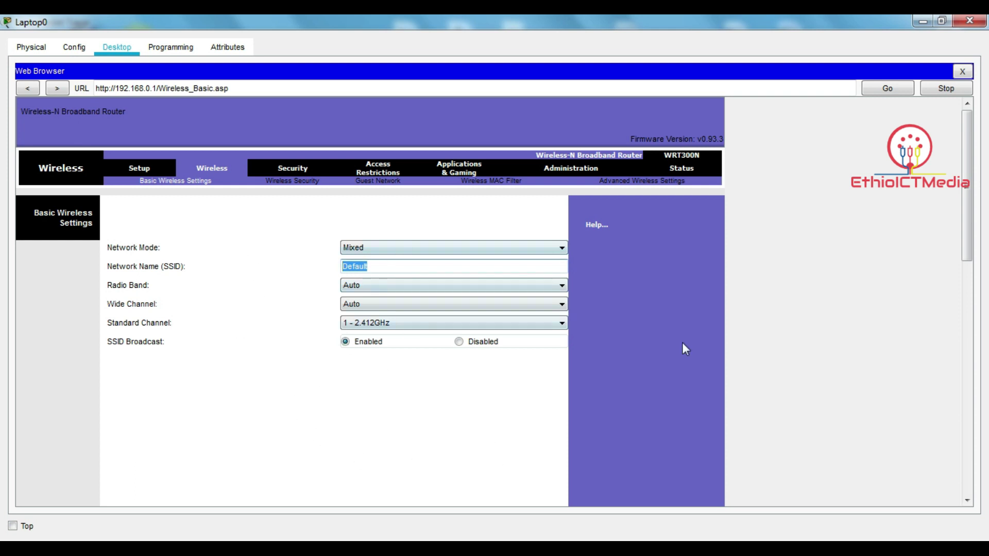
text(EthioICTMedia)
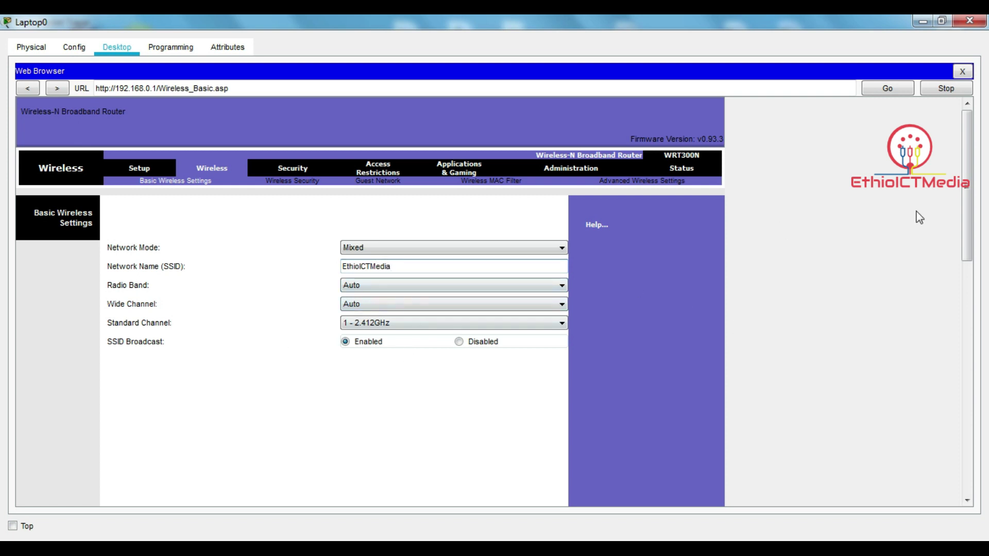
click(969, 224)
drag(969, 224, 988, 488)
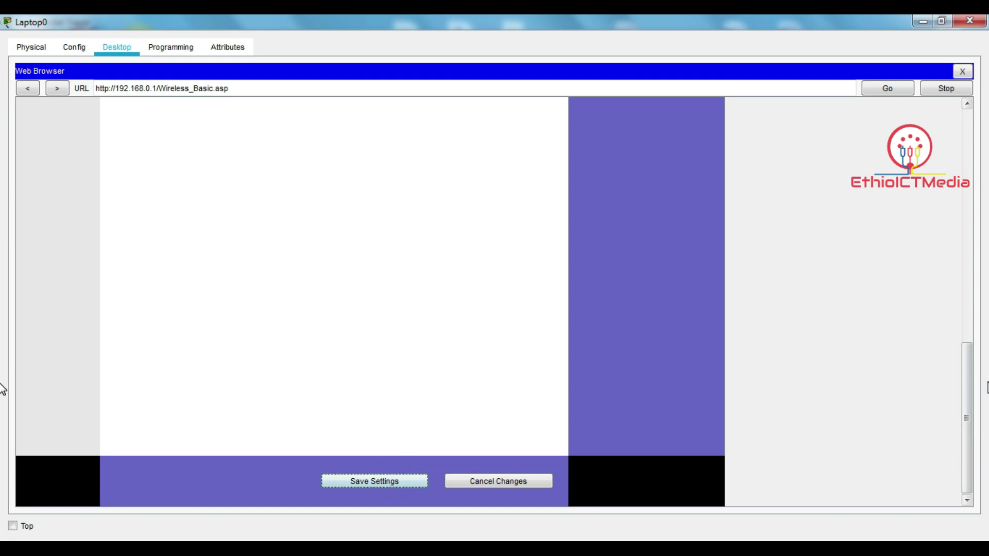
drag(969, 397, 968, 103)
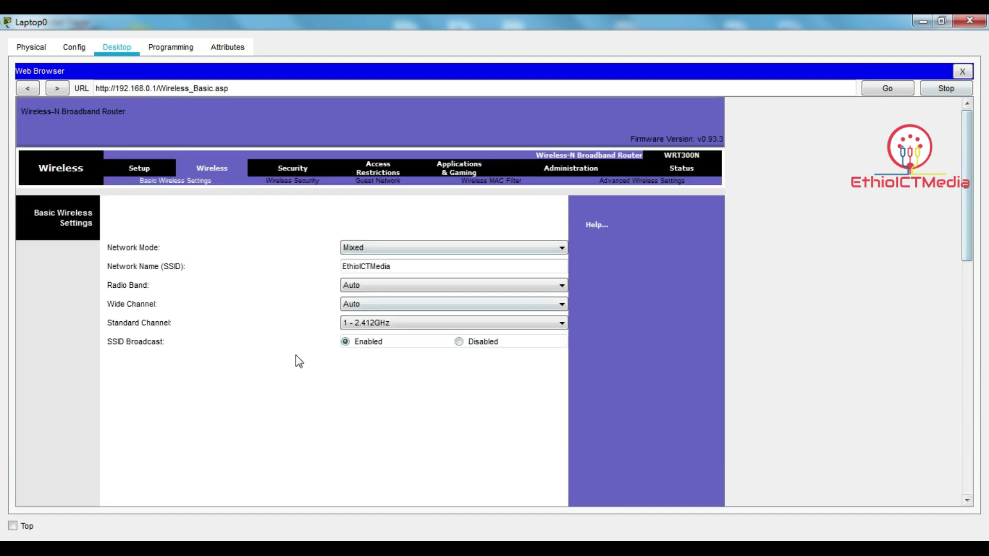
- Change the router's LAN IP from 192.168.0.1 to 172.17.0.1 and save the settings
click(147, 168)
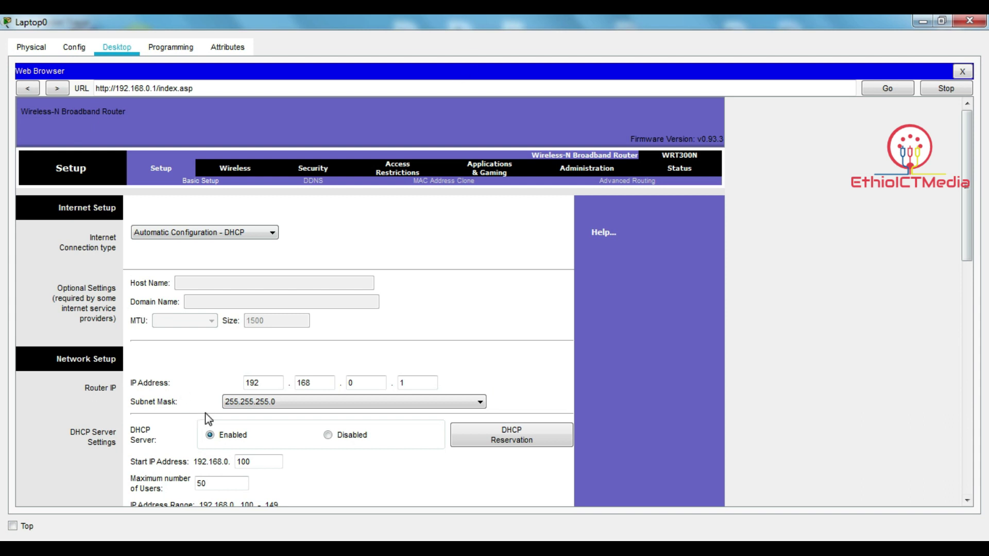
click(268, 383)
key(BackSpace)
key(BackSpace)
text(72)
click(317, 383)
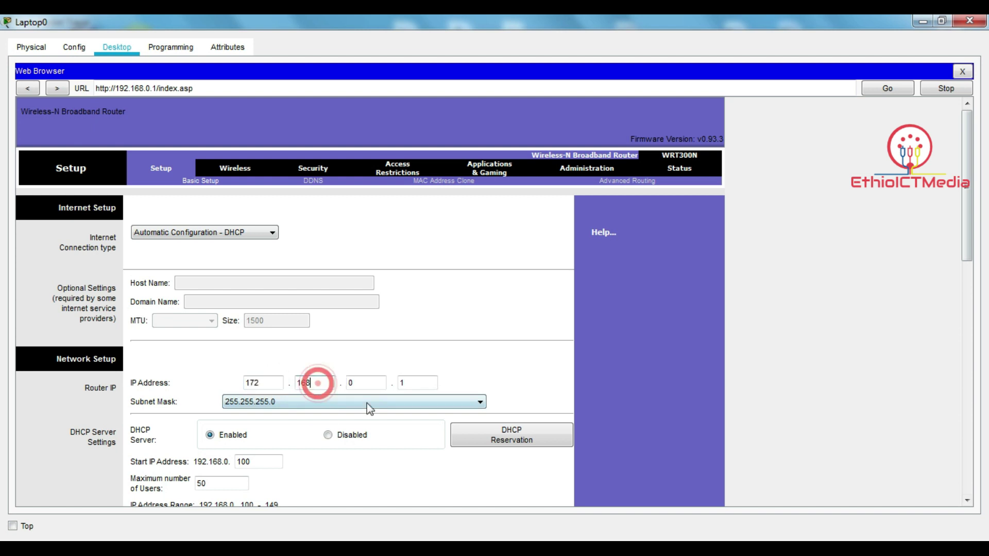
key(BackSpace)
key(BackSpace)
text(7)
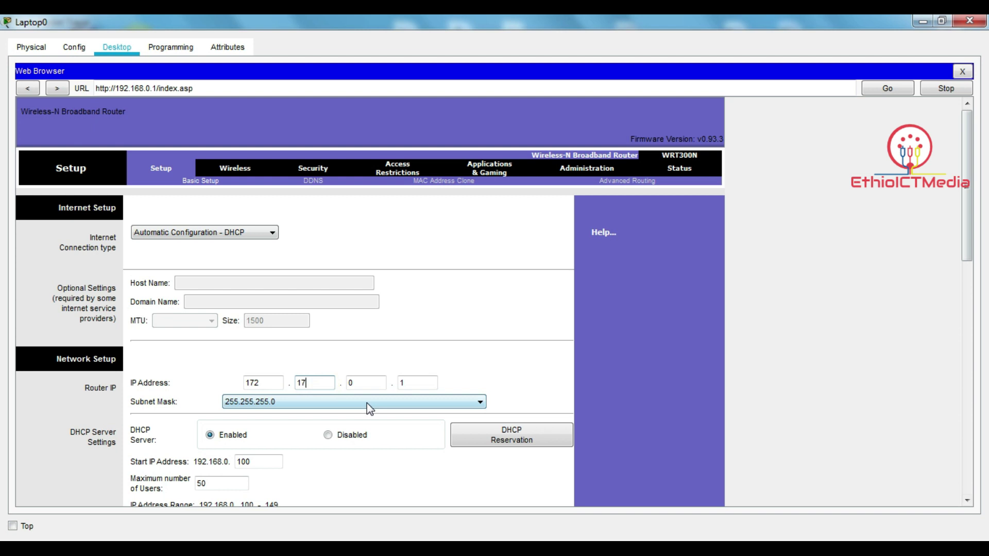
click(363, 383)
click(410, 383)
drag(967, 230, 927, 492)
click(375, 484)
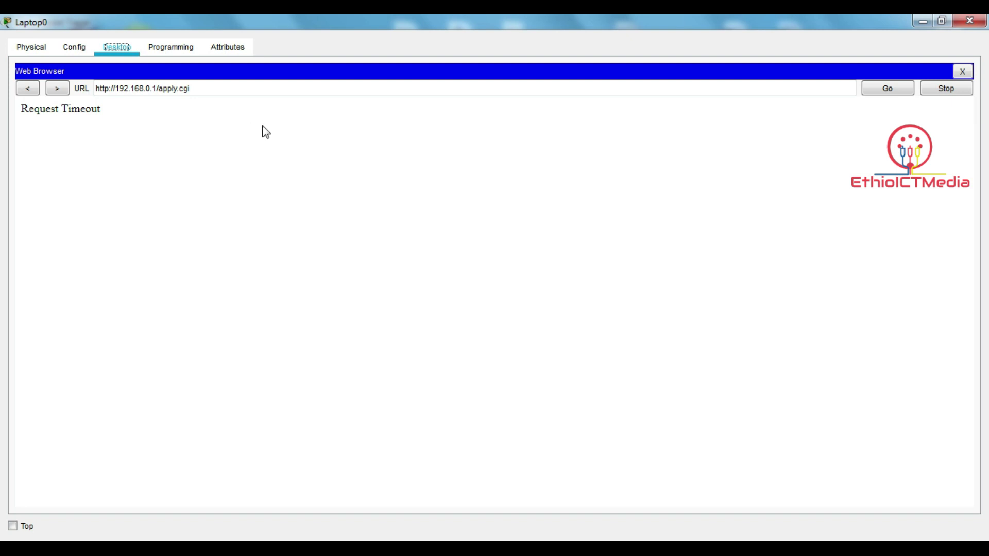
- Edit the page address after the Request Timeout, then close the web browser
click(157, 89)
text(/)
click(962, 71)
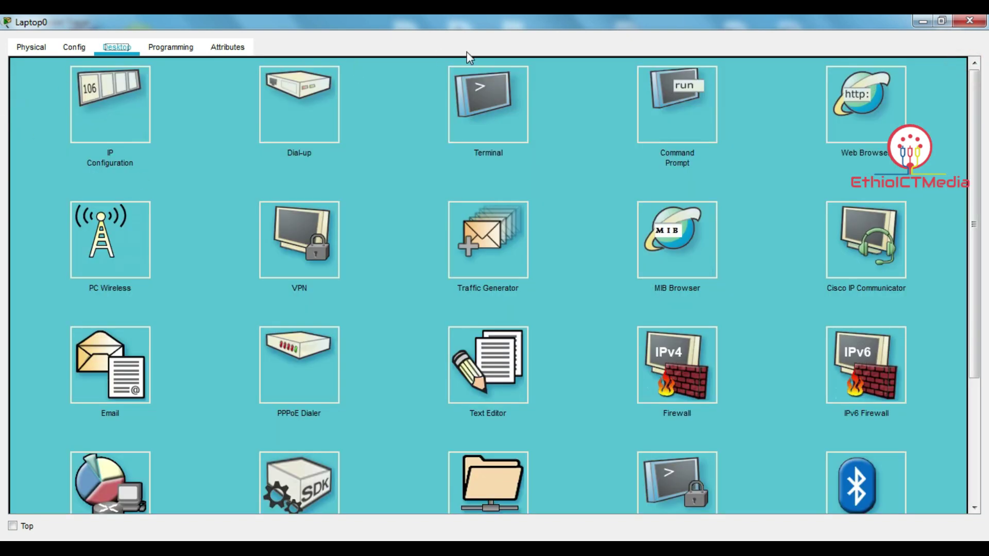
- Renew Laptop0's DHCP address to 172.17.0.100 with gateway 172.17.0.1, then close its window
double_click(499, 26)
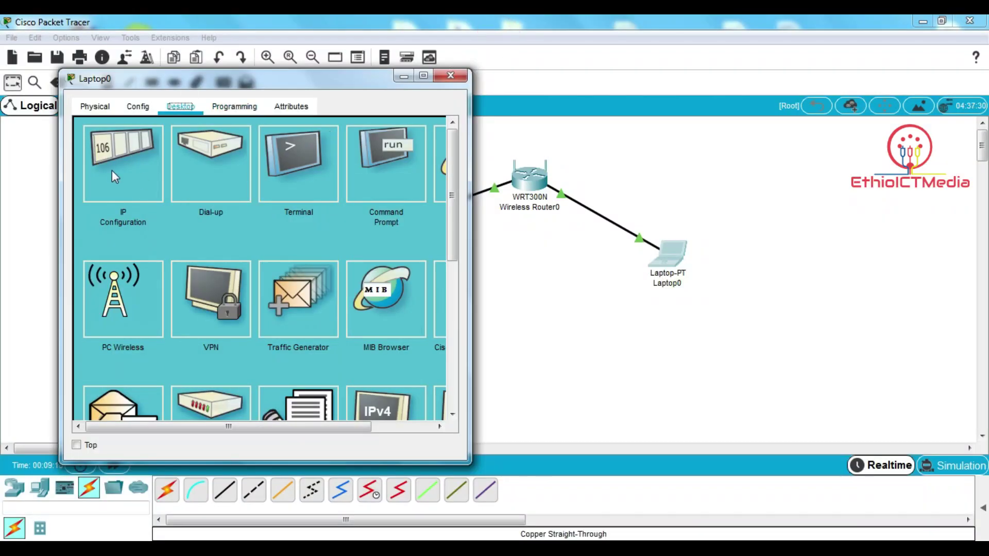
click(112, 170)
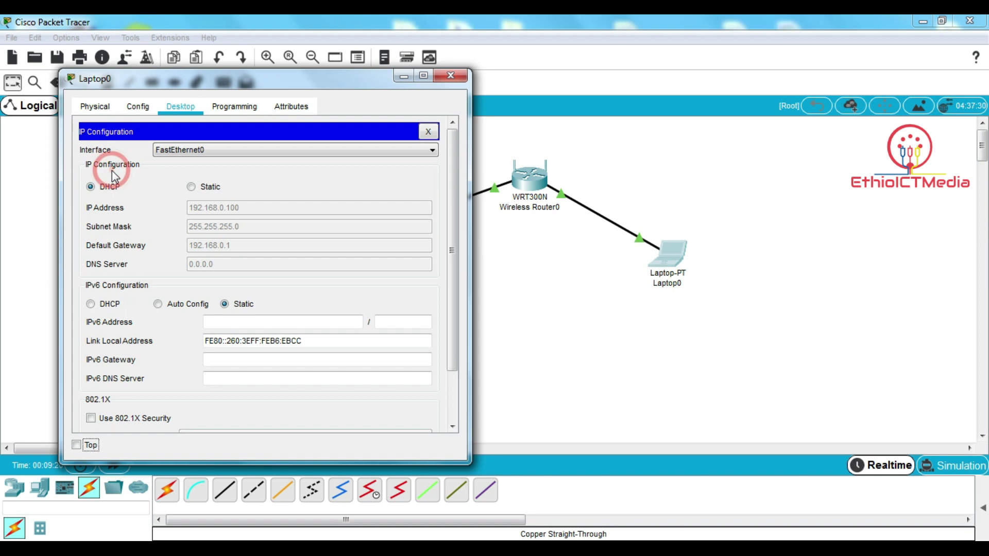
click(197, 190)
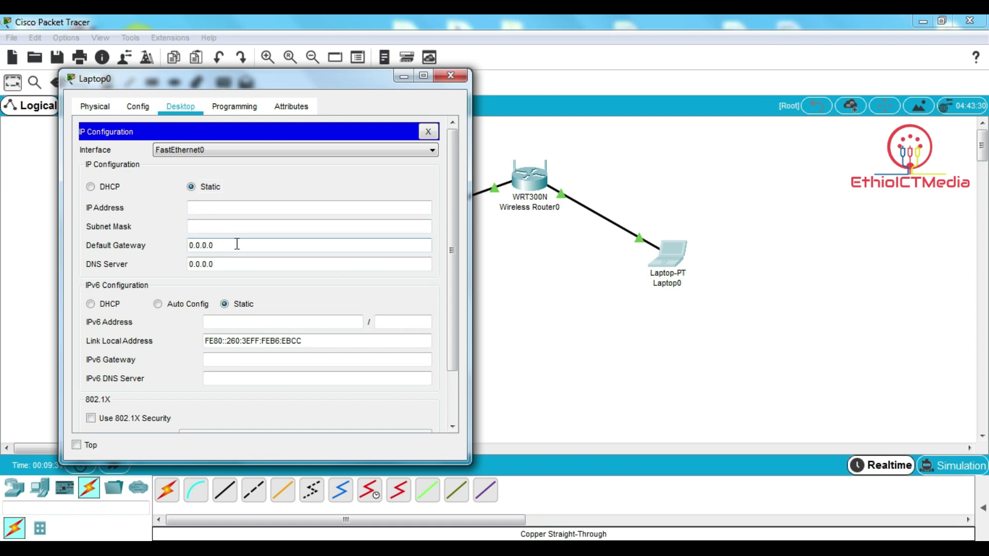
click(105, 188)
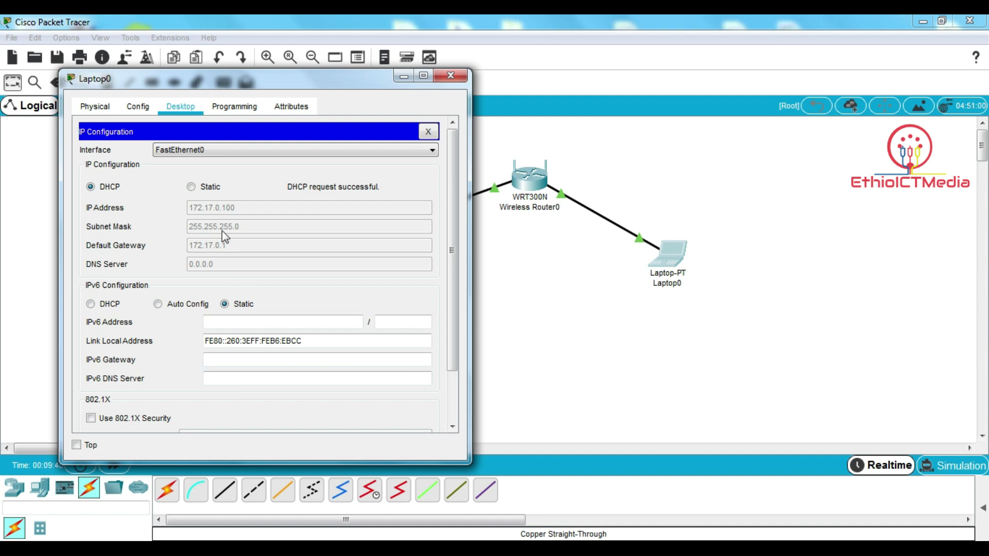
click(423, 132)
click(447, 75)
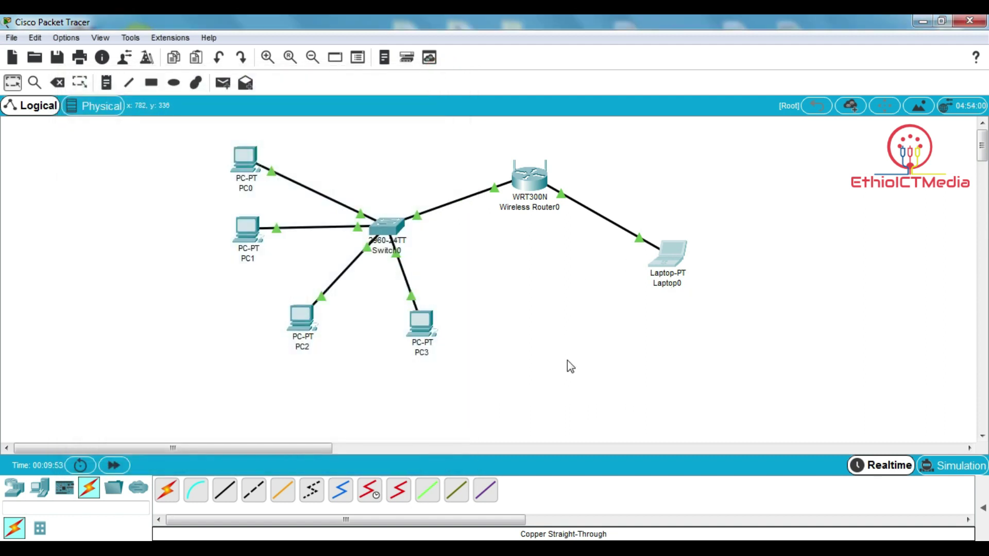
- Set Wireless Router0's LAN subnet mask to 255.255.0.0 in its Config settings
click(539, 176)
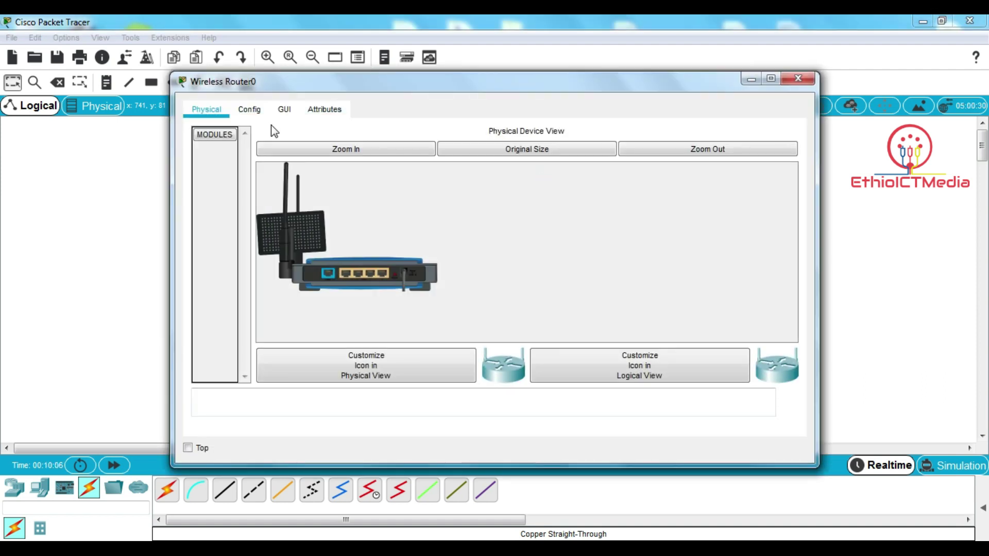
click(250, 110)
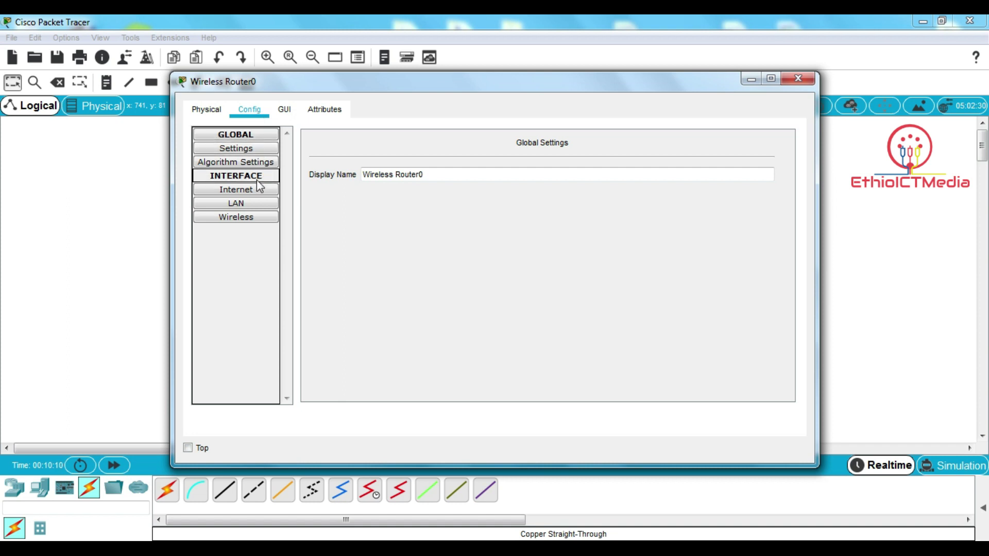
click(264, 203)
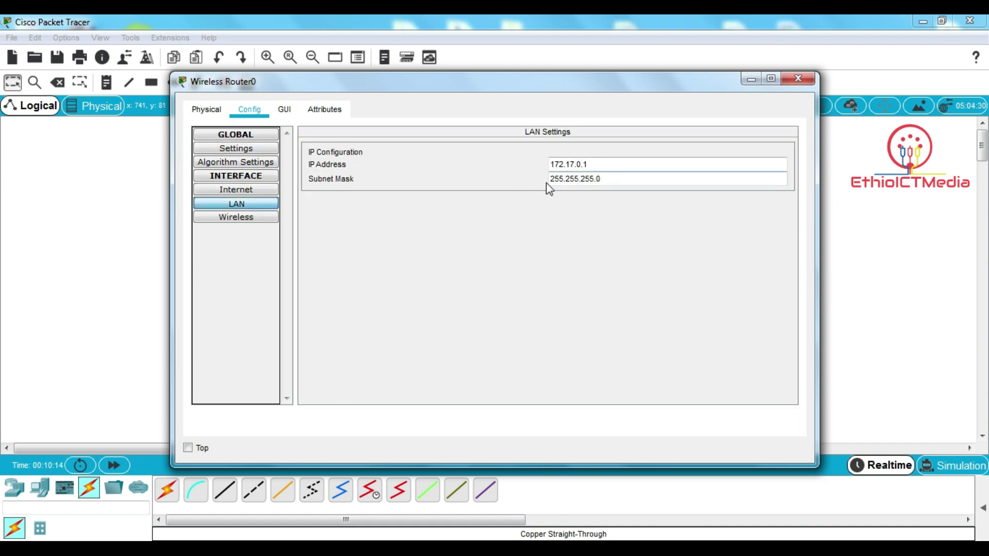
click(605, 179)
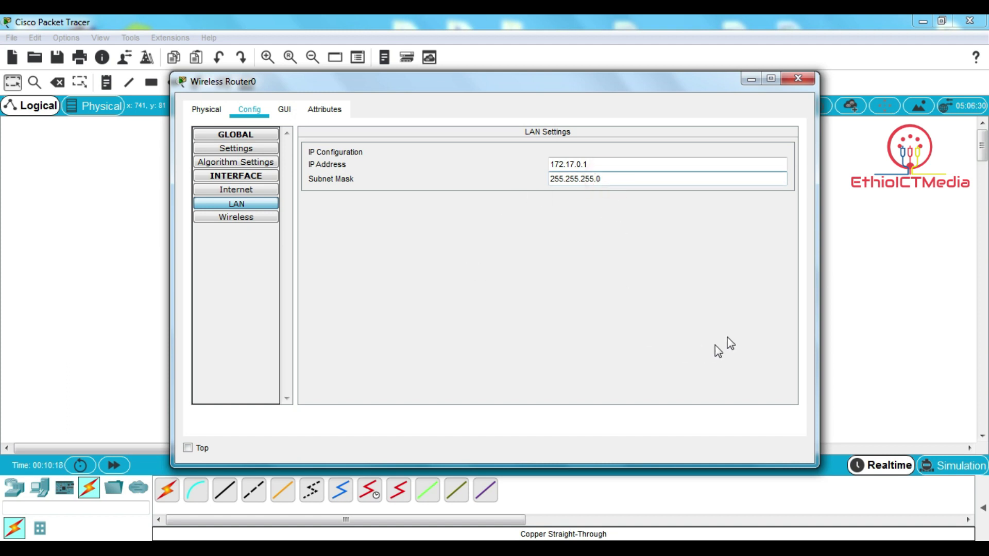
key(BackSpace)
key(BackSpace)
key(BackSpace)
key(BackSpace)
click(697, 268)
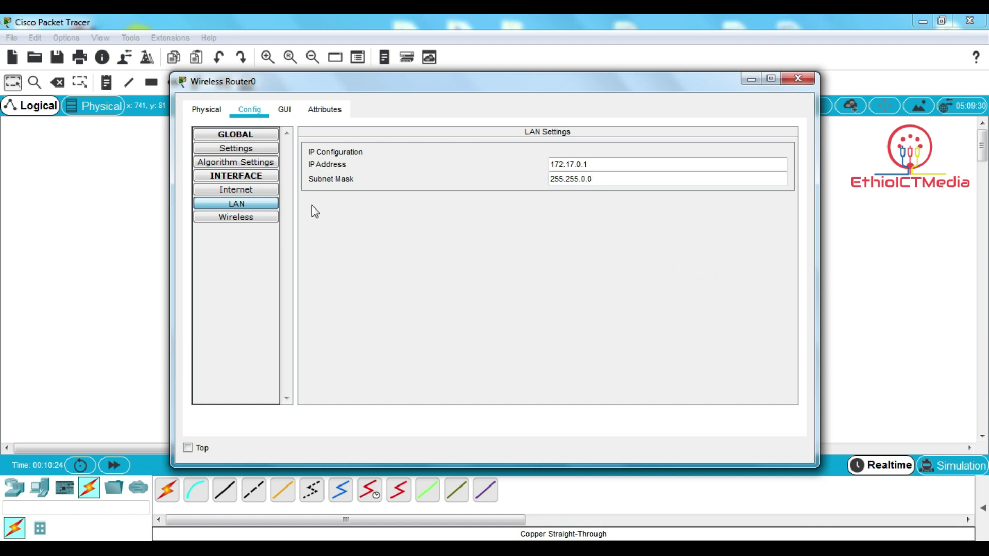
- Recheck the LAN settings show 172.17.0.1 with mask 255.255.0.0, then close the router window
click(251, 205)
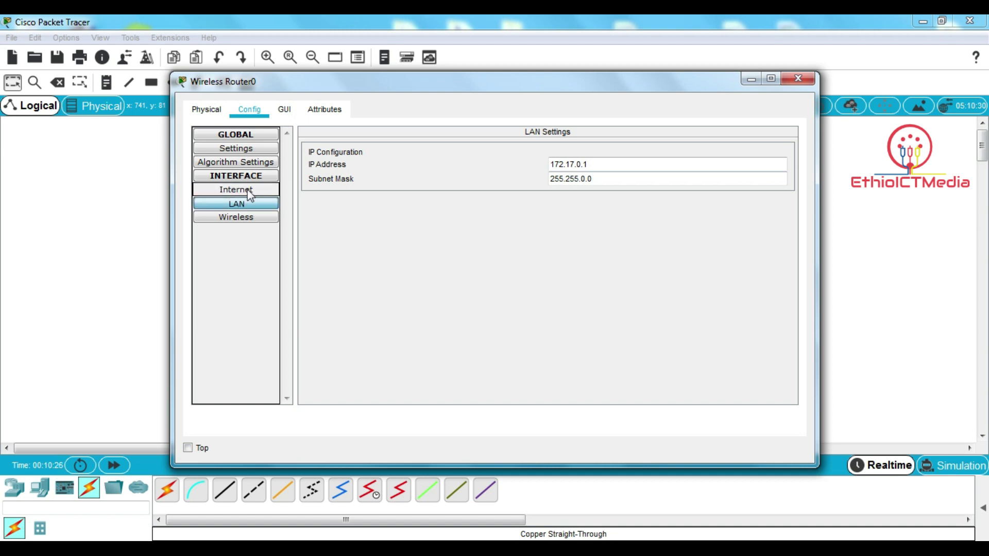
click(237, 177)
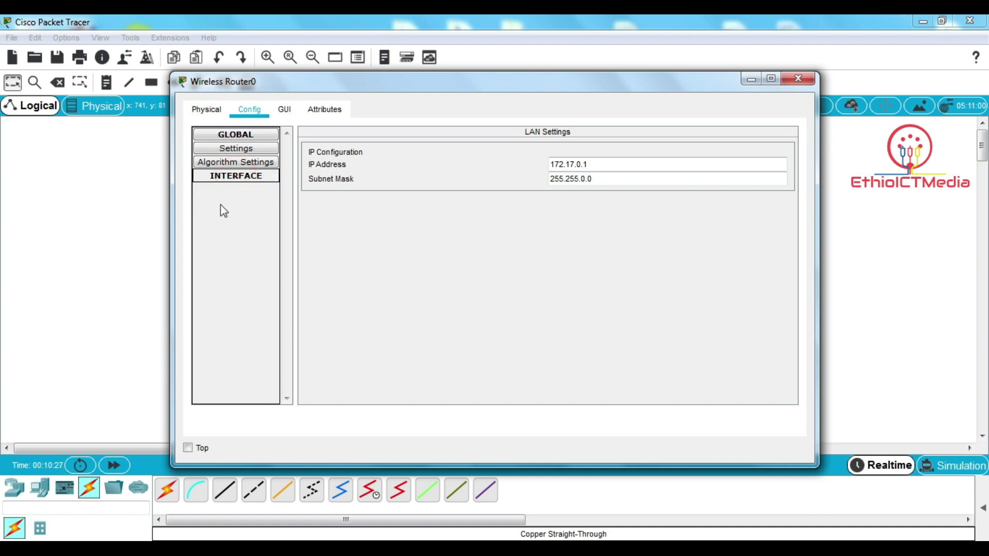
click(234, 177)
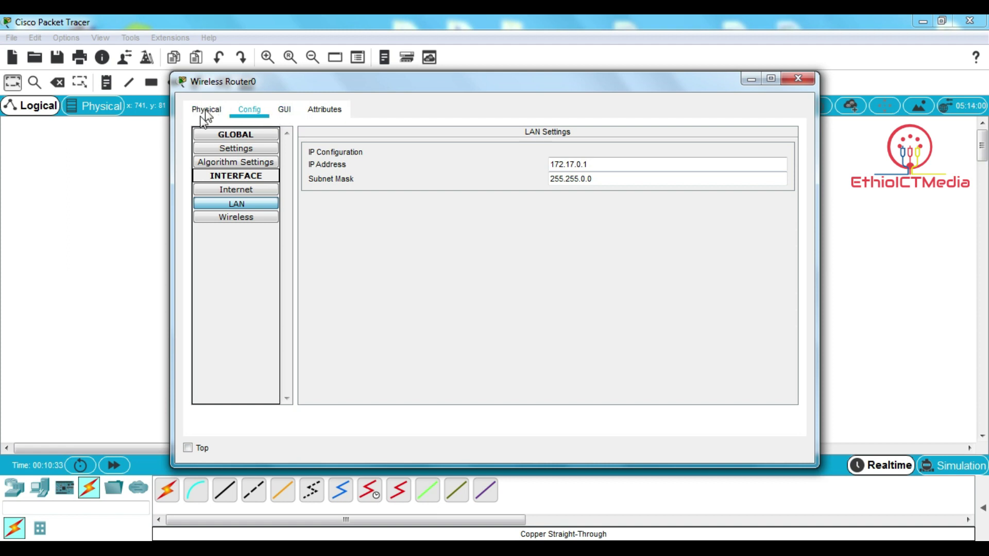
click(223, 113)
click(247, 112)
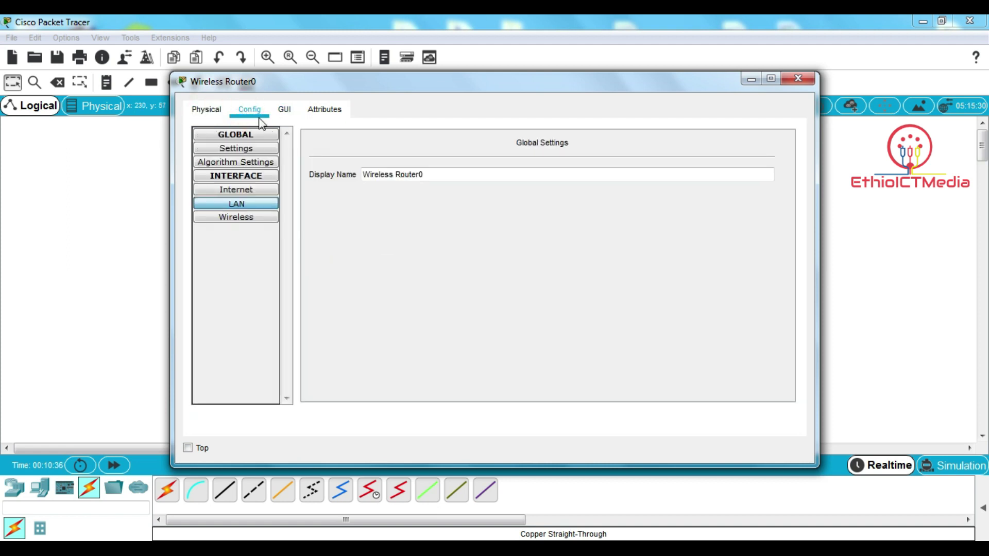
click(236, 204)
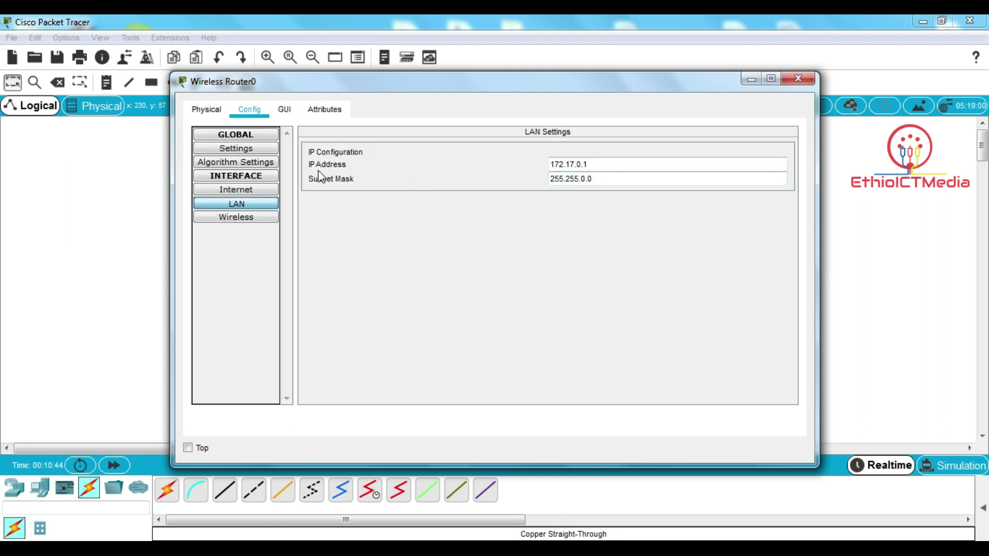
click(584, 179)
click(794, 83)
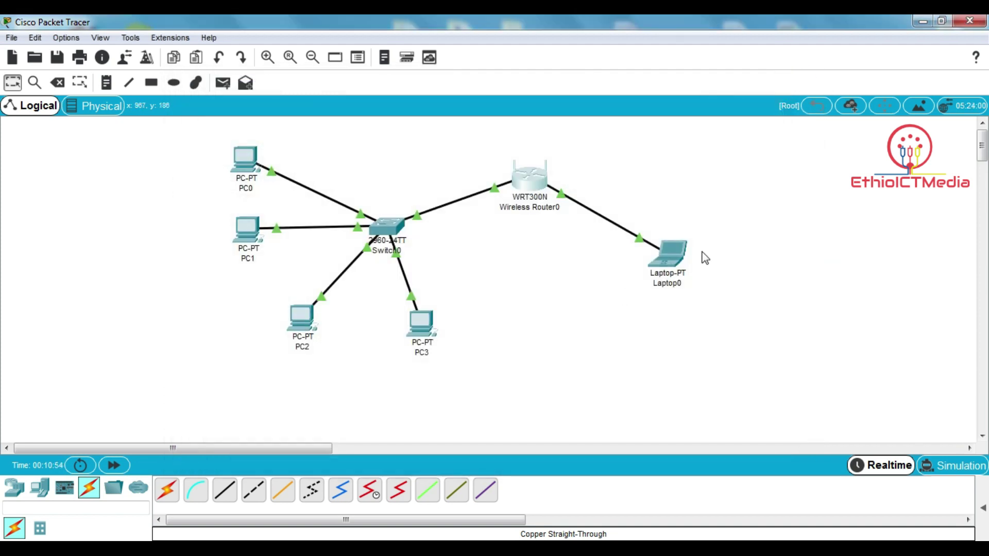
- Renew Laptop0's DHCP lease to get 172.17.0.100, mask 255.255.0.0, gateway 172.17.0.1
click(675, 258)
click(377, 173)
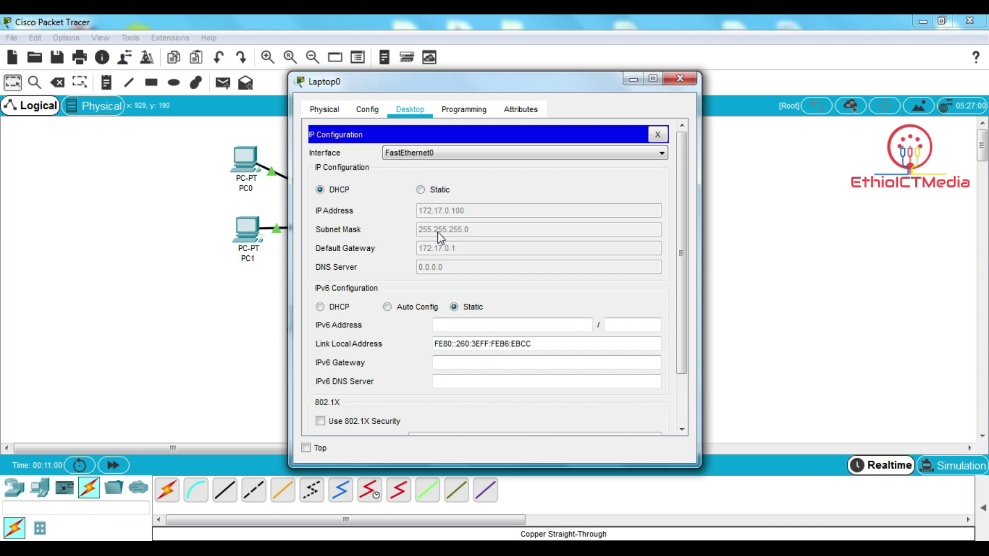
click(422, 190)
click(320, 190)
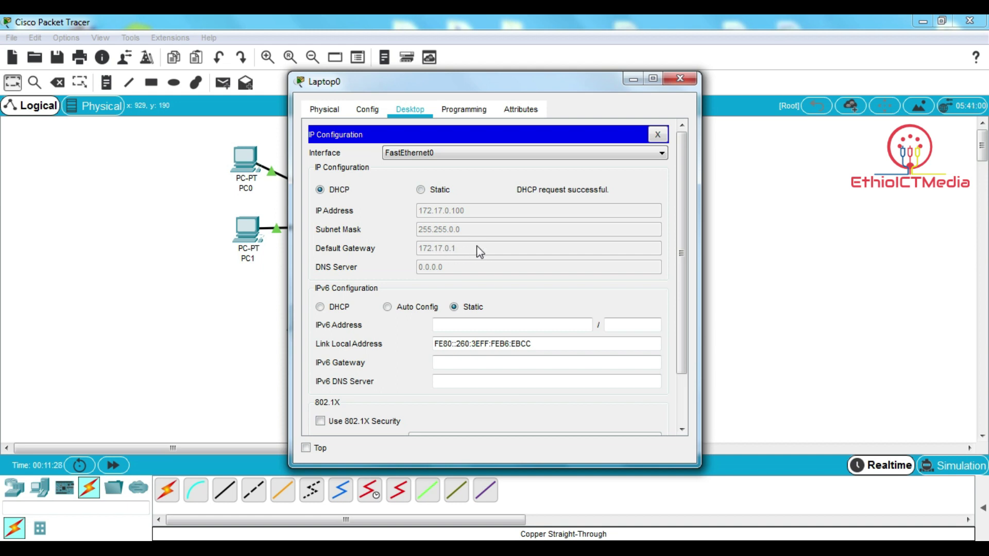
click(658, 135)
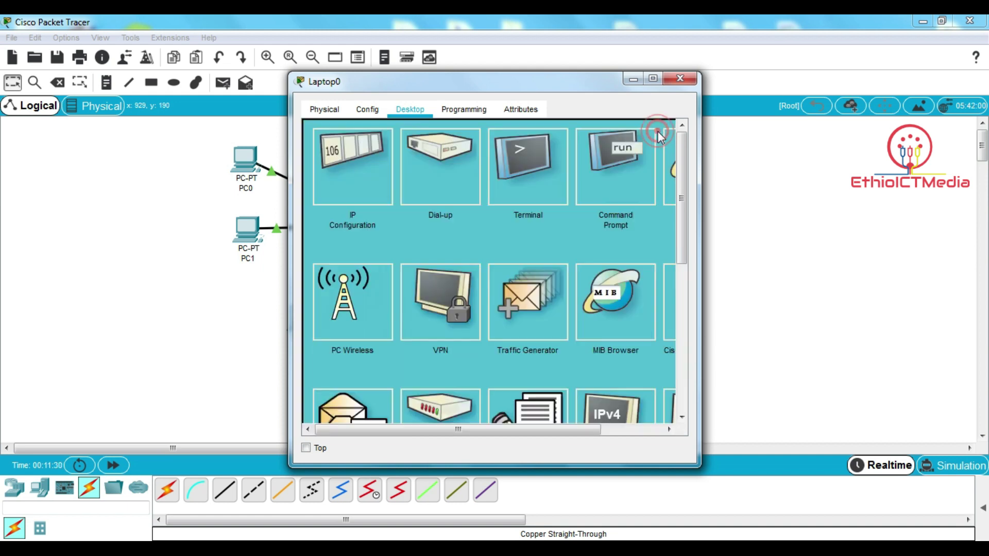
click(669, 174)
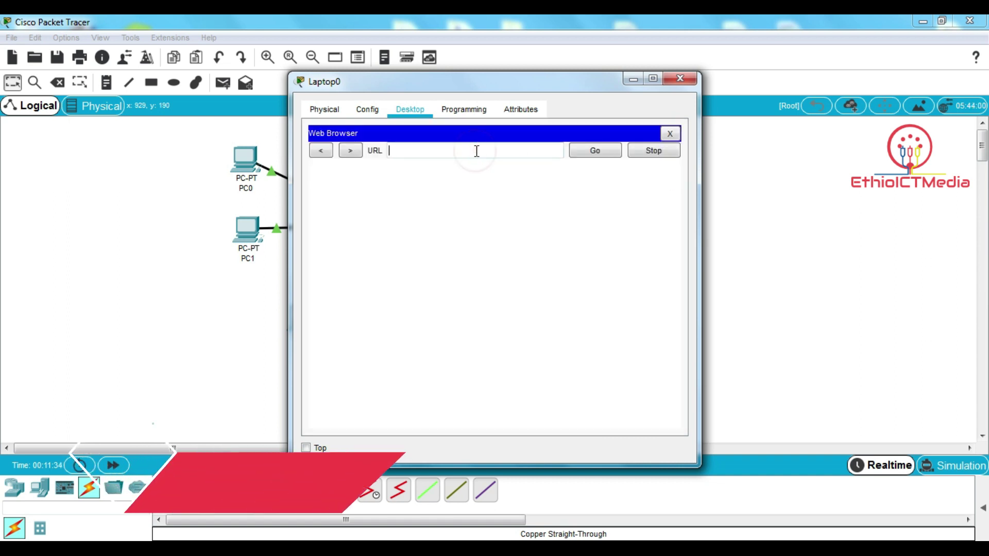
text(172)
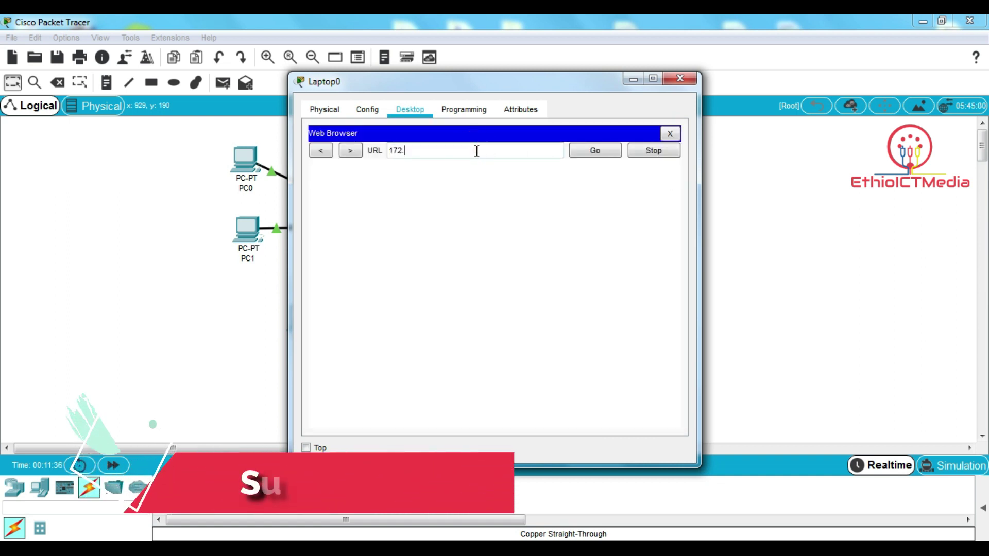
text(.17.0.1)
key(Return)
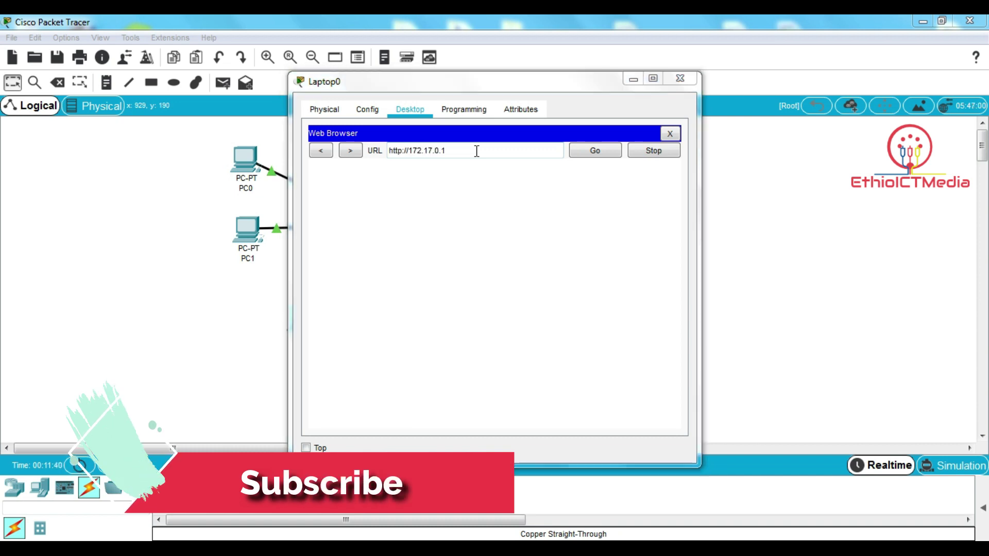
- Sign in with the admin credentials, maximize the window, and open Administration then Wireless settings
text(admin)
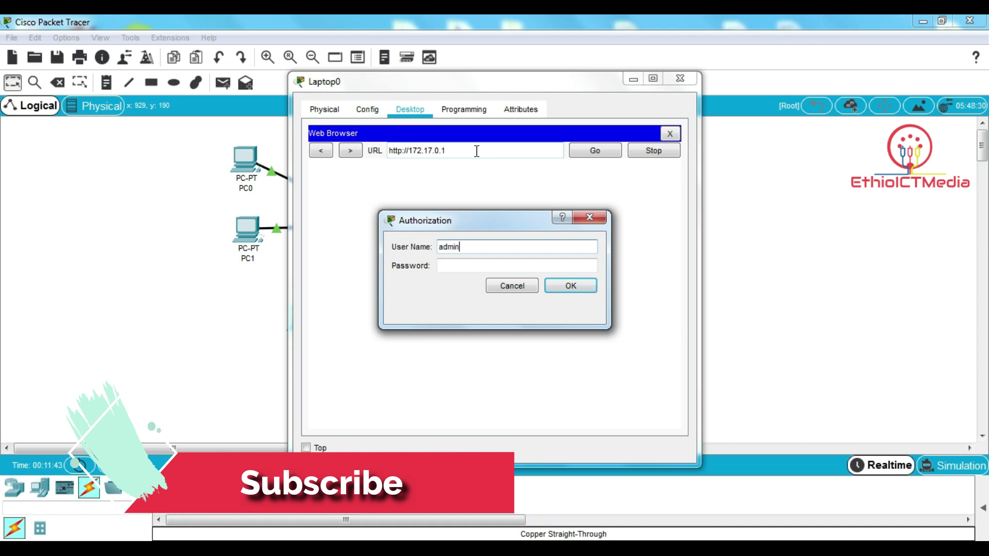
key(Tab)
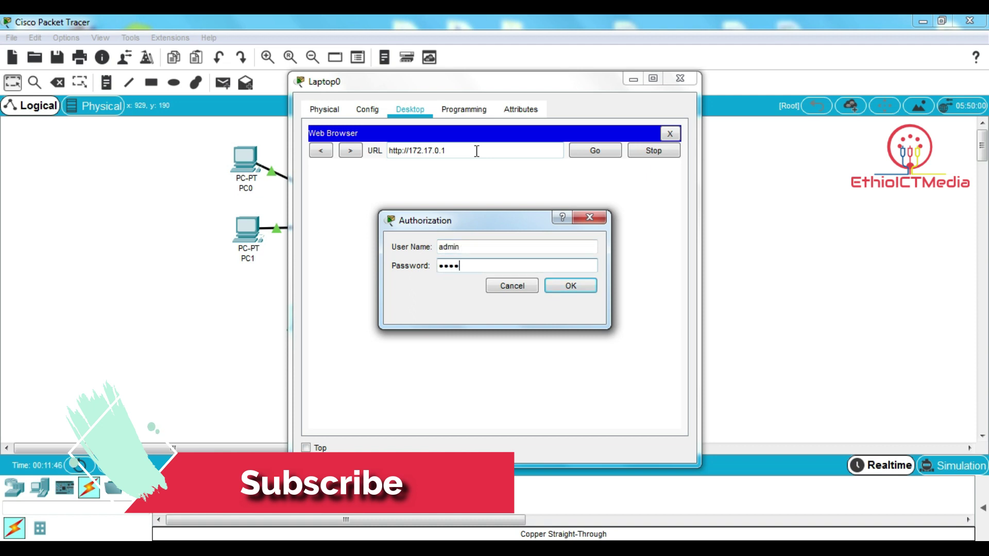
key(Return)
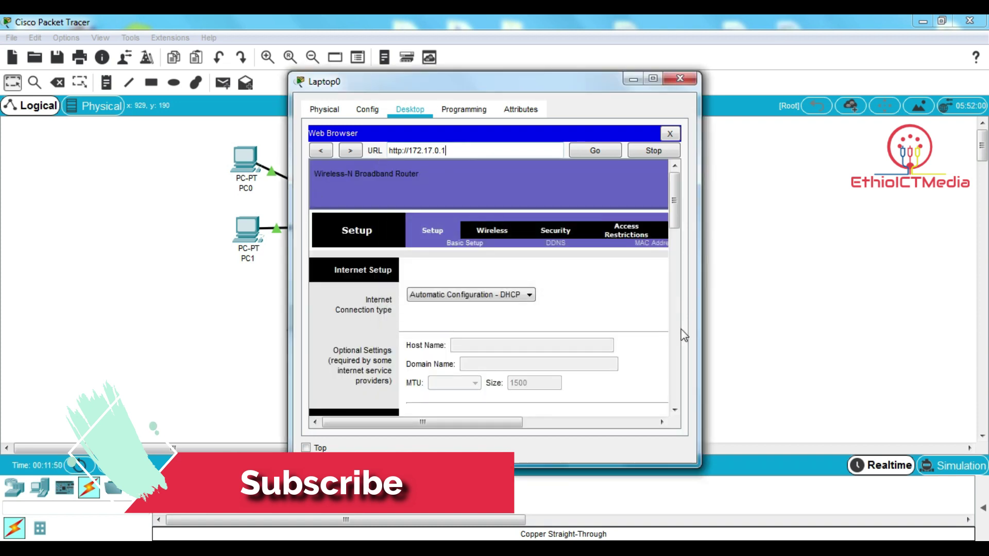
click(653, 80)
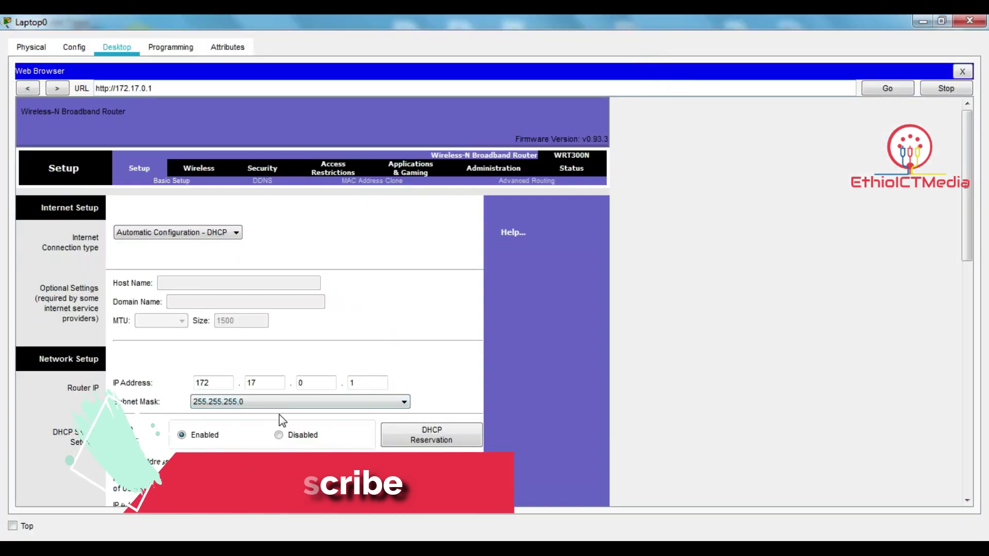
click(501, 170)
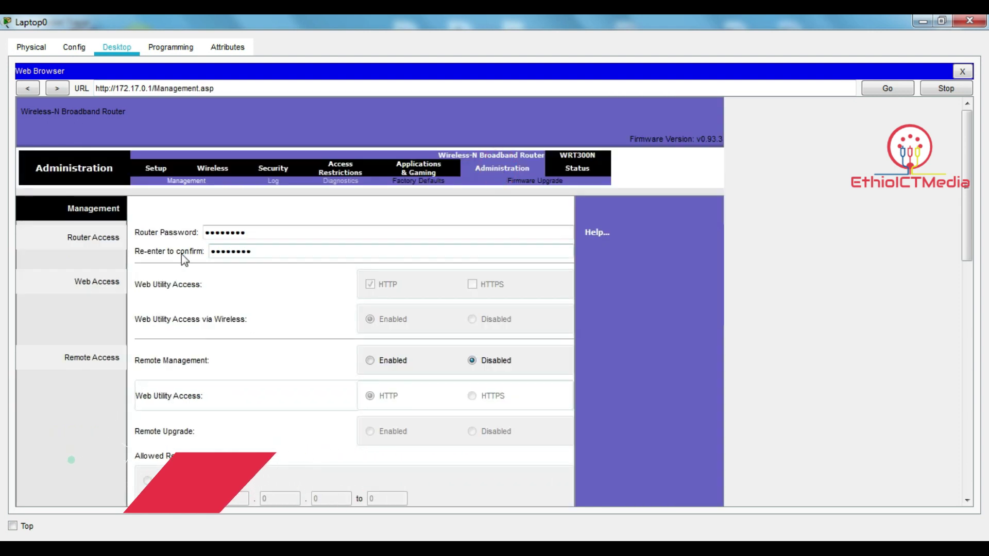
click(206, 172)
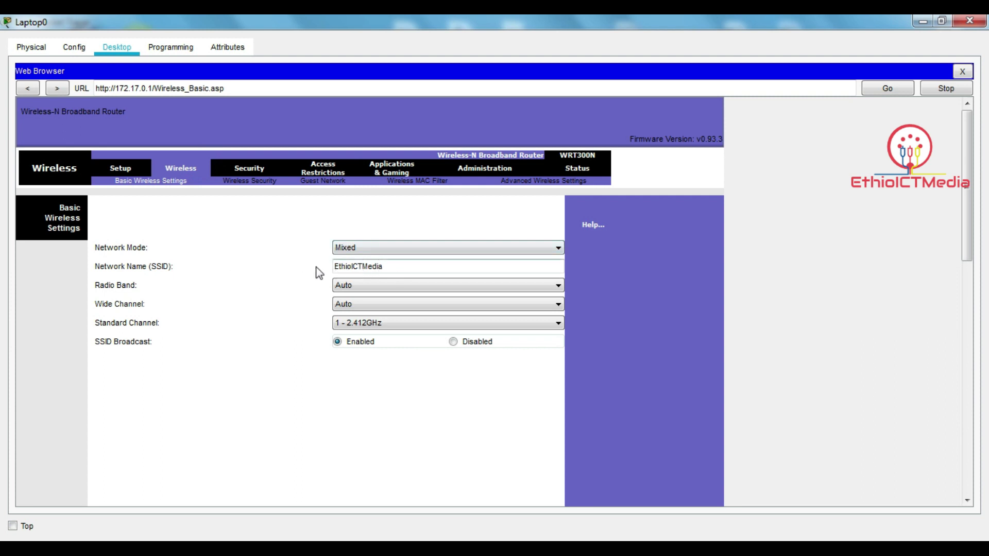
- On Basic Setup, set the DHCP Start IP Address to 172.17.0.5 and maximum users to 100
click(123, 171)
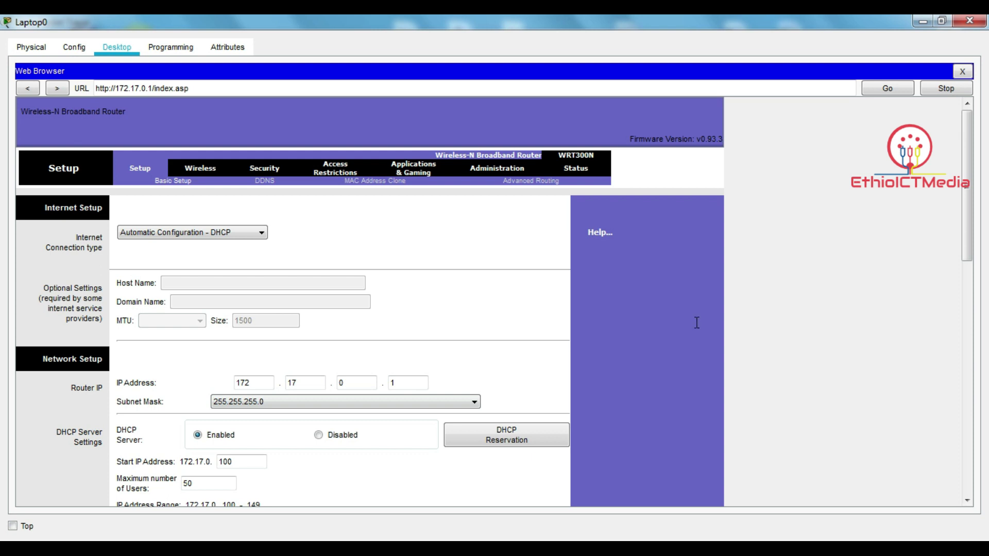
drag(965, 216, 967, 290)
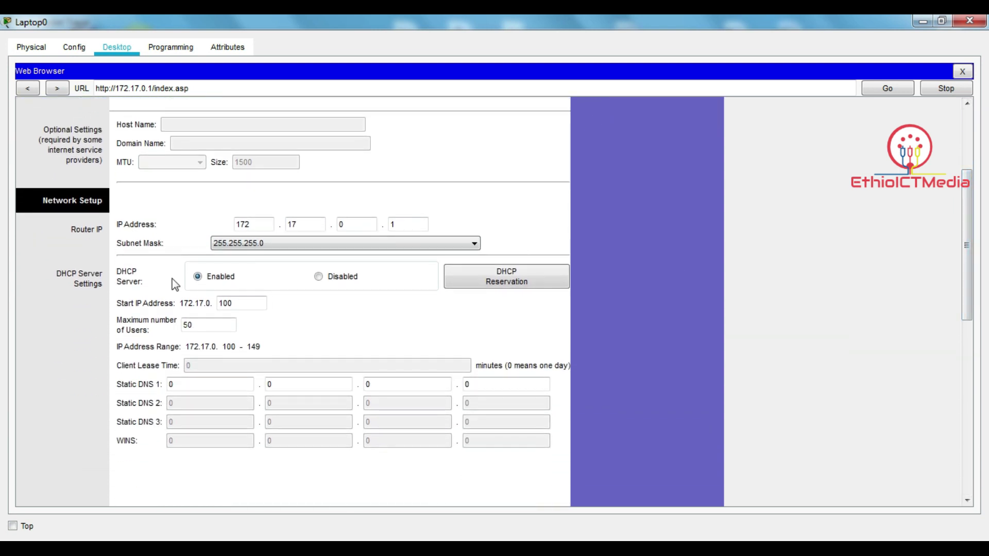
click(241, 303)
key(BackSpace)
key(BackSpace)
key(BackSpace)
text(5)
click(199, 323)
key(BackSpace)
text(100)
- Recheck the DHCP start address and user limit, then close Laptop0's web browser
click(229, 299)
key(Tab)
drag(968, 268, 969, 188)
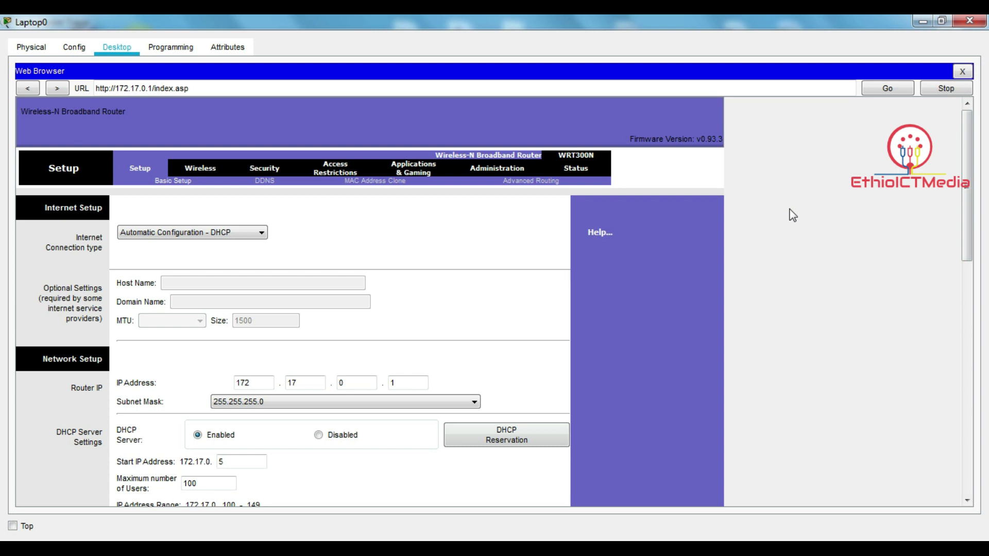
click(962, 72)
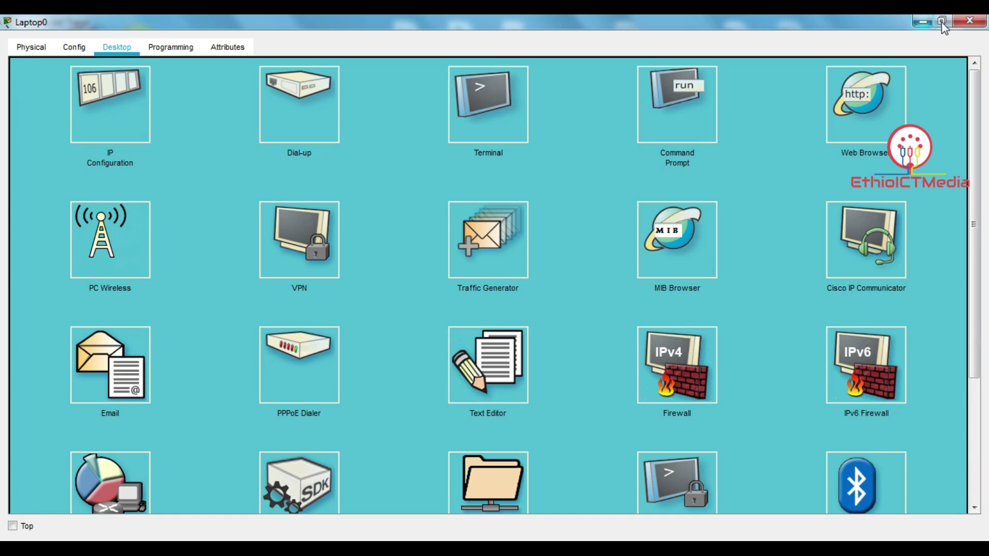
- Close Laptop0's window and check PC0–PC3's IP info, which shows no address set yet
click(968, 22)
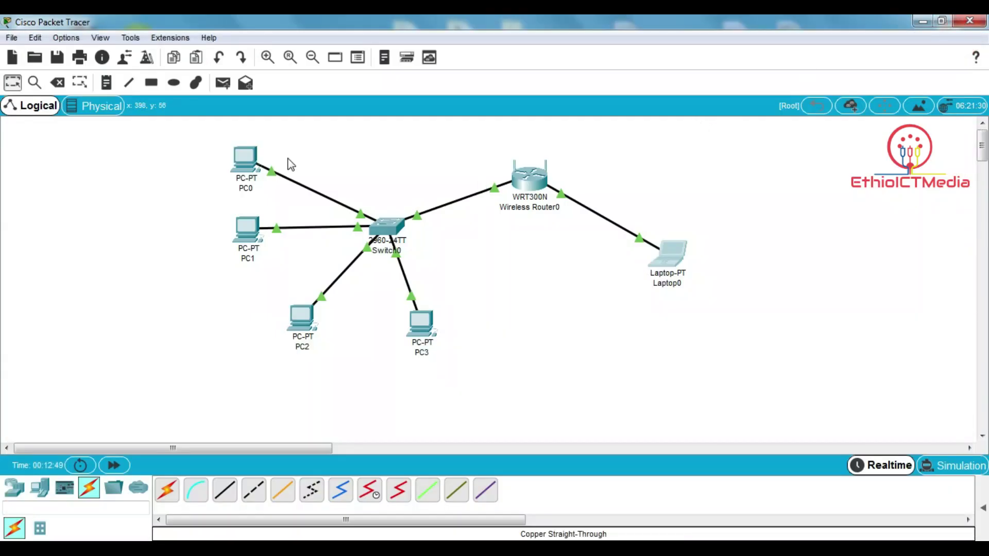
mouse_move(242, 156)
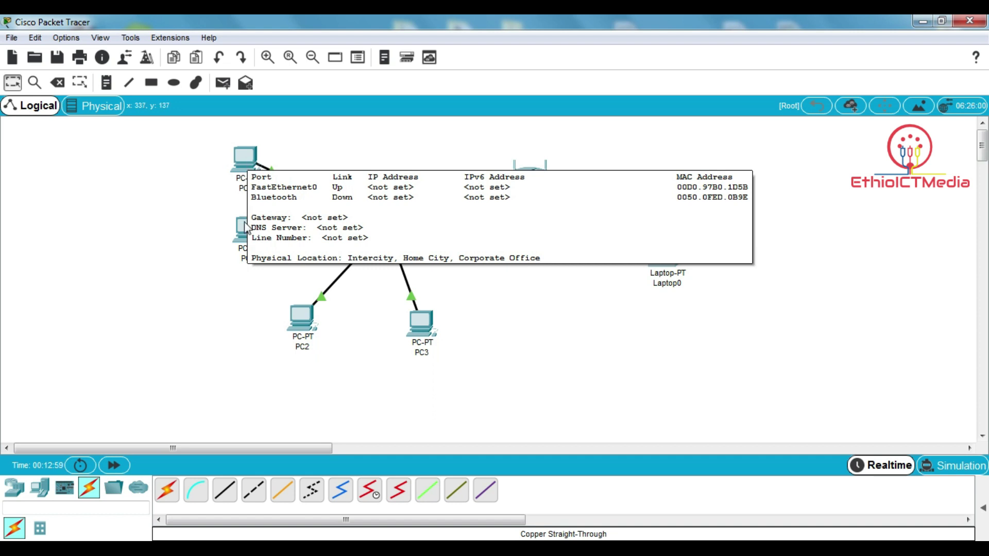
mouse_move(245, 231)
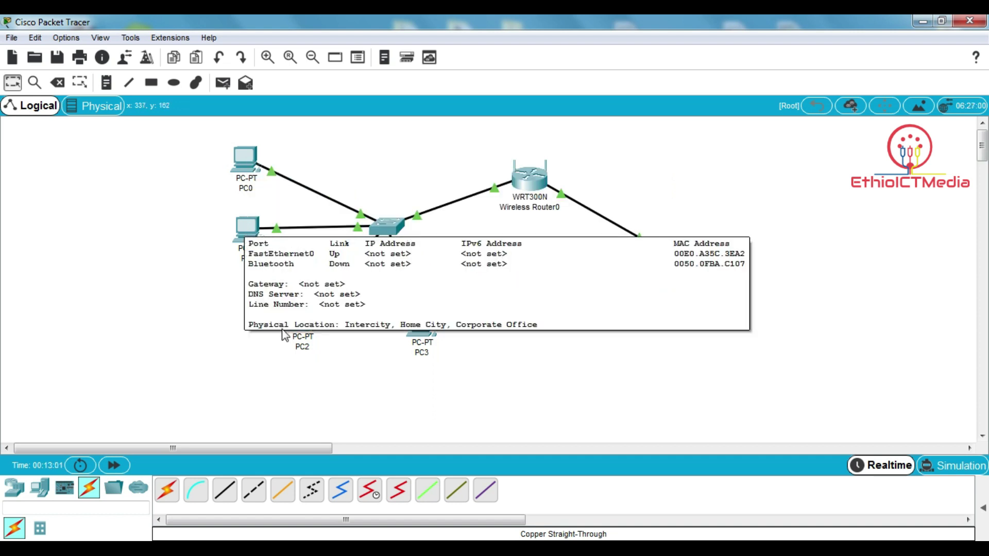
mouse_move(303, 330)
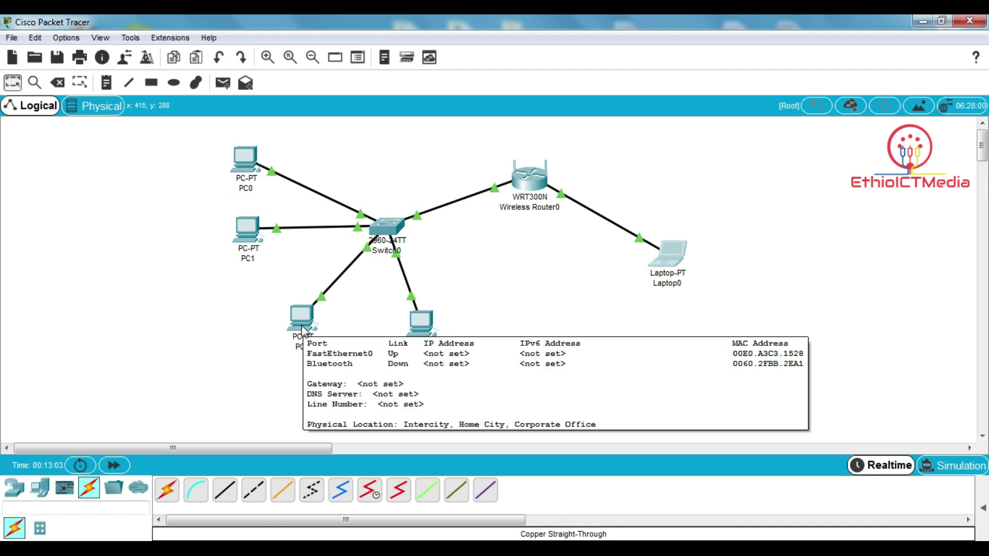
mouse_move(417, 327)
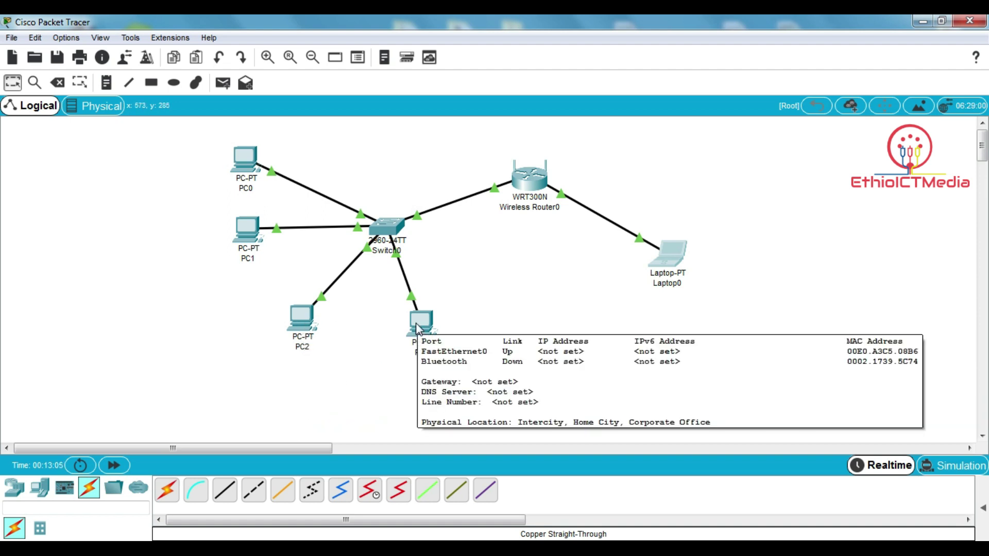
- Switch PC0 to DHCP so it gets 172.17.0.101 with gateway 172.17.0.1
click(250, 165)
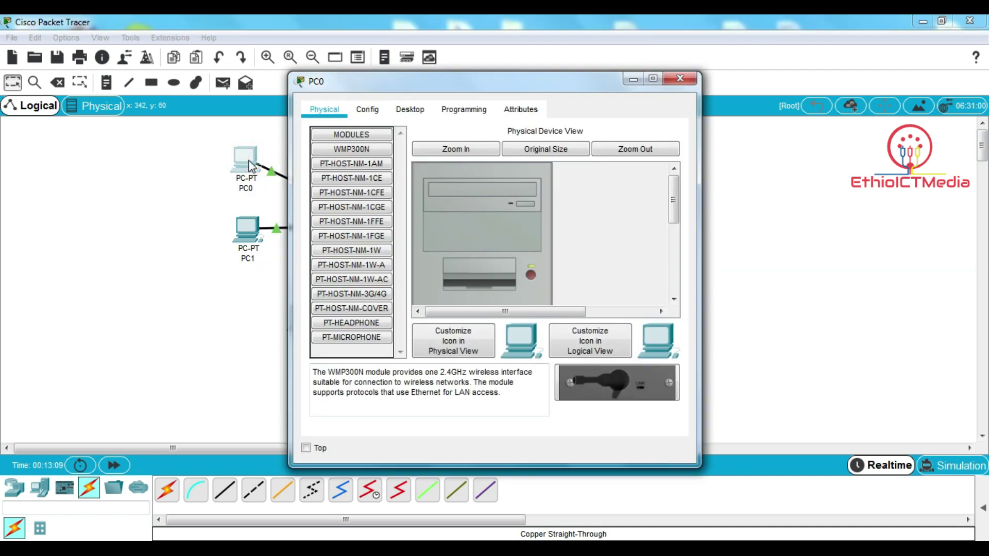
click(410, 109)
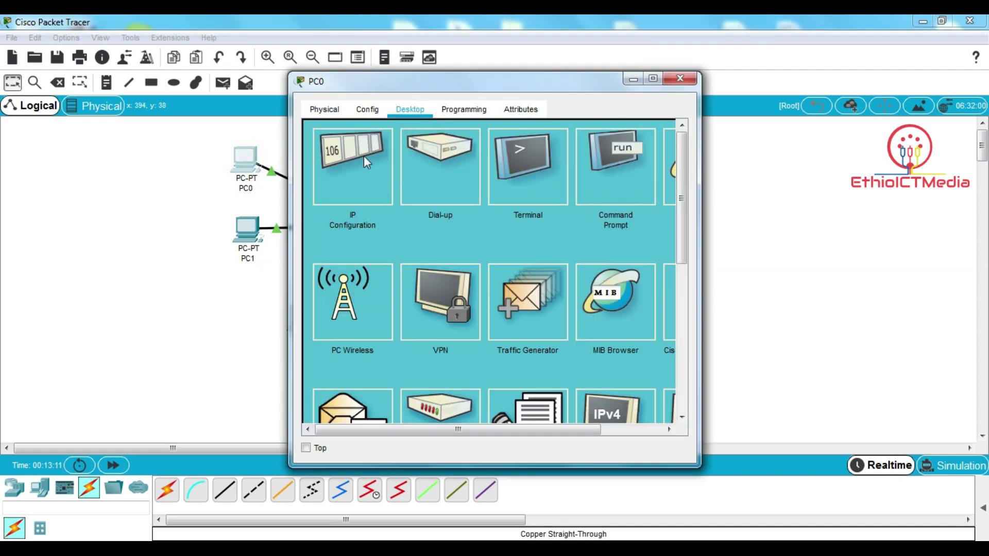
click(350, 171)
click(319, 190)
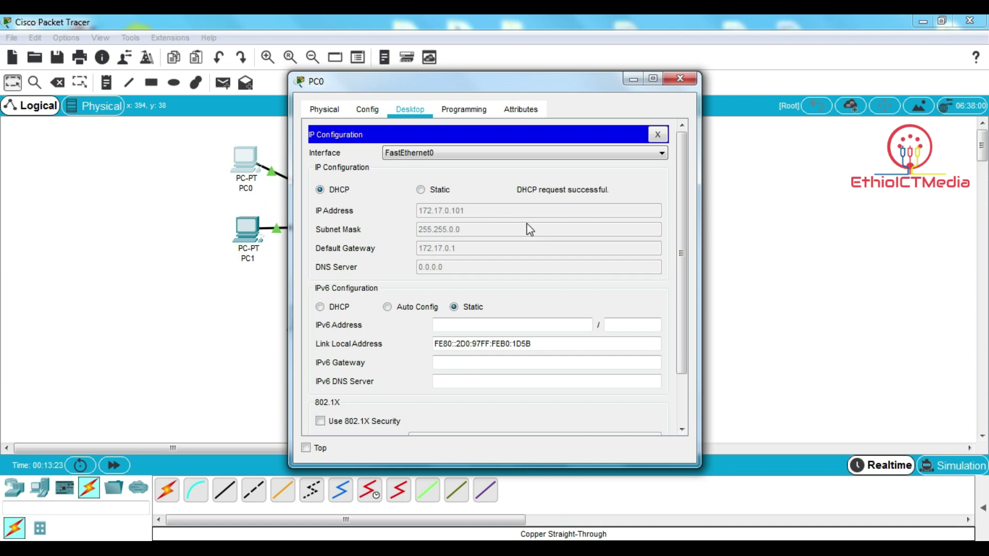
click(658, 135)
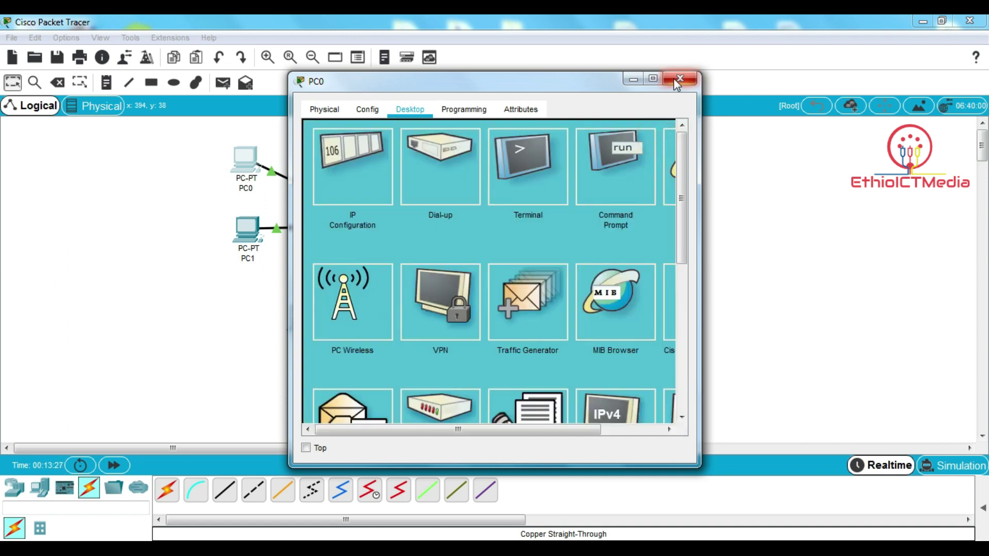
click(680, 79)
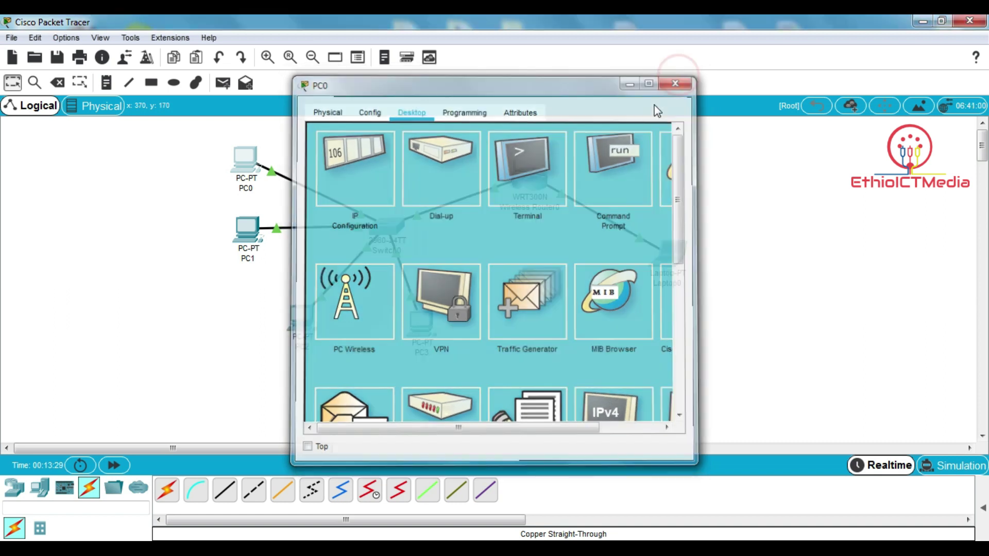
- Switch PC1 to DHCP so it gets 172.17.0.102 with gateway 172.17.0.1
click(246, 229)
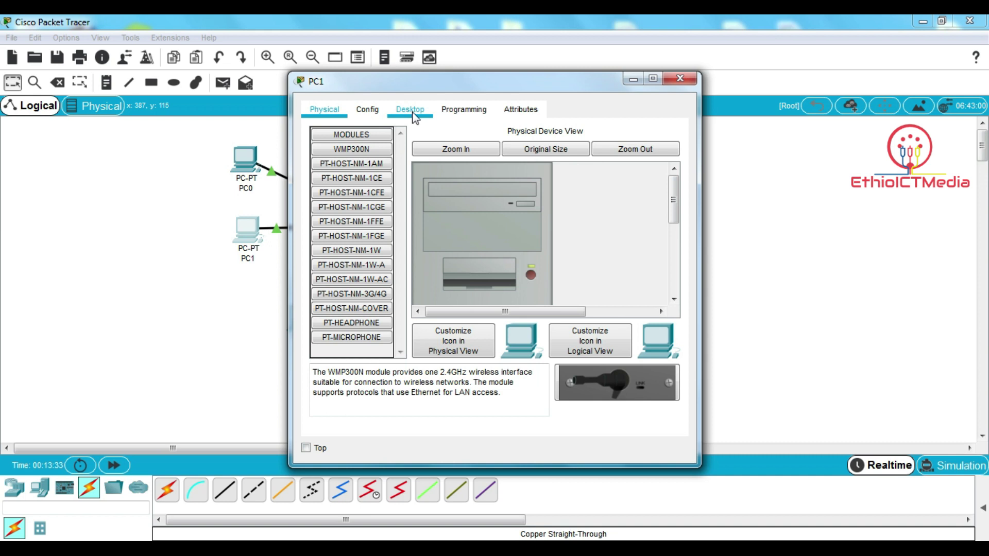
click(412, 109)
click(352, 159)
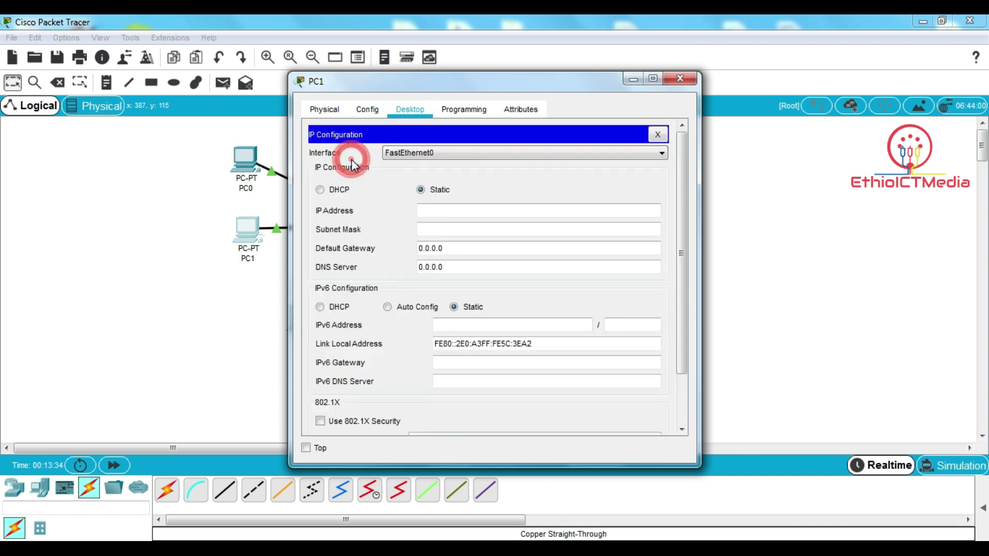
click(342, 190)
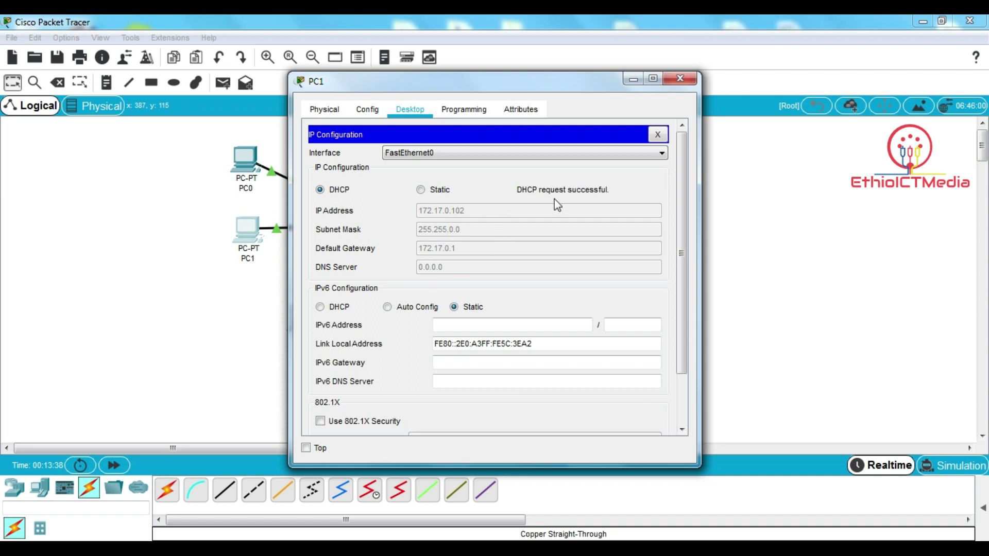
click(658, 134)
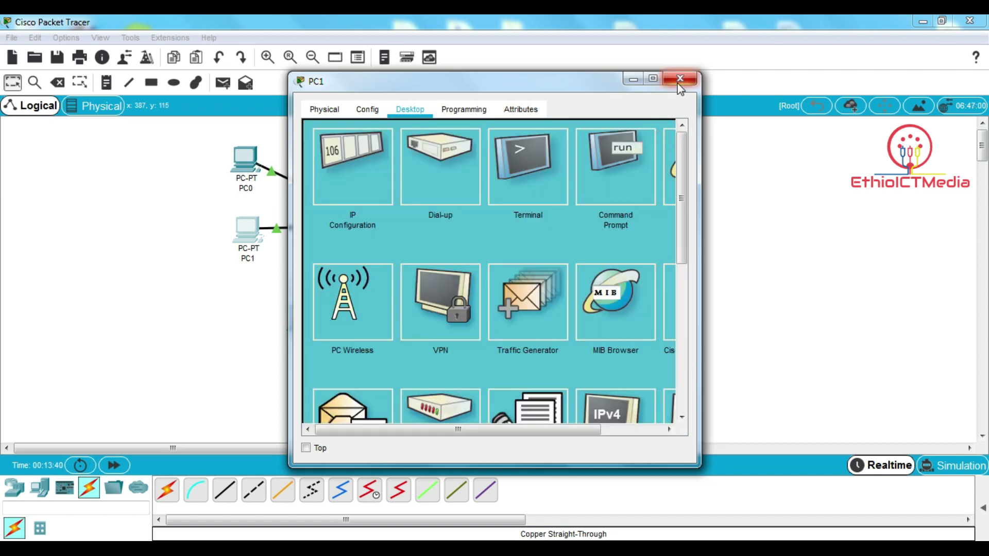
click(680, 78)
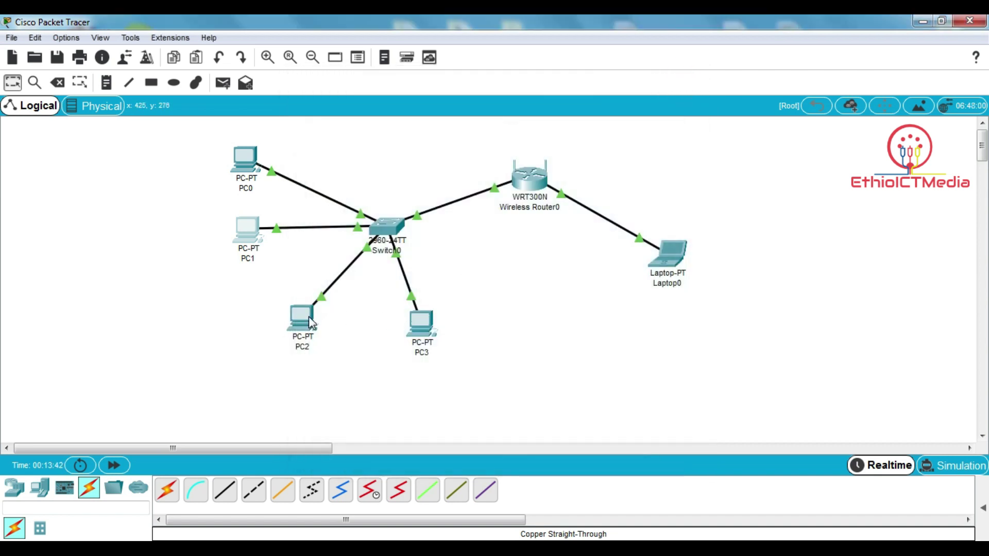
- Switch PC2 to DHCP so it gets 172.17.0.103 with gateway 172.17.0.1
double_click(309, 319)
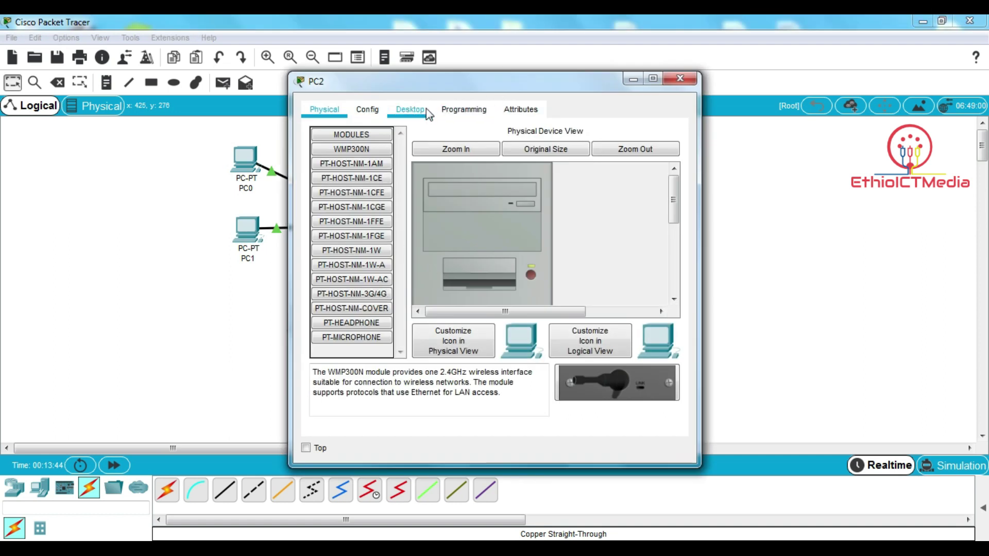
click(425, 109)
click(342, 175)
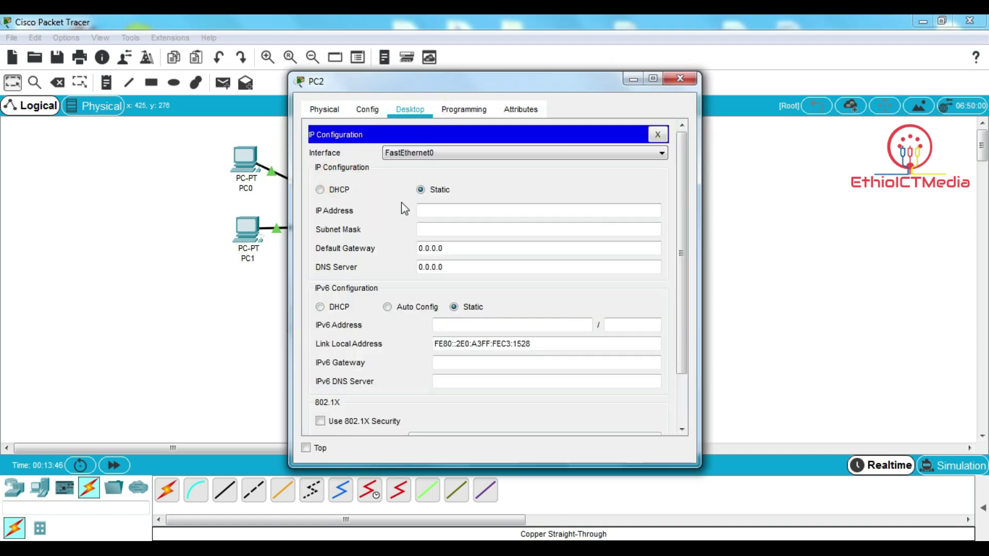
click(344, 190)
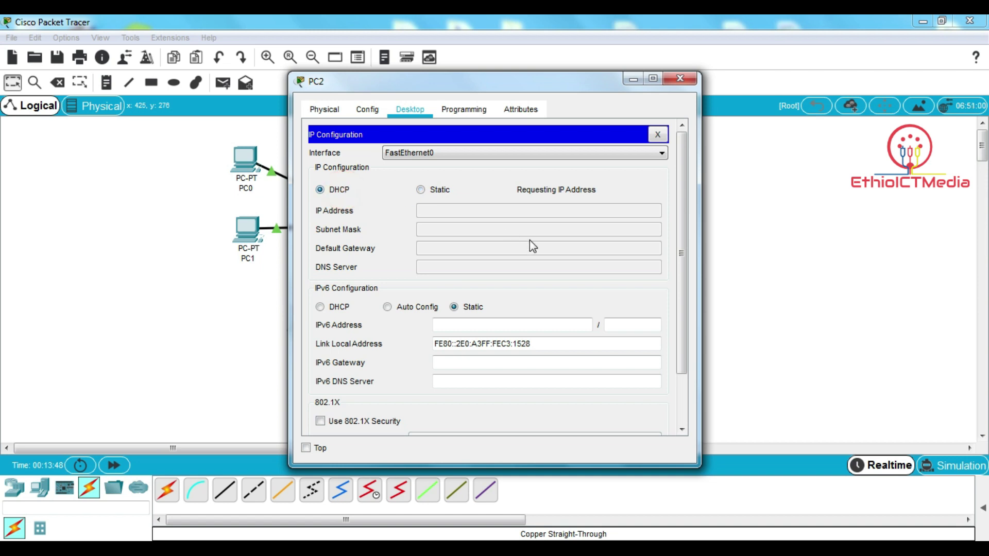
click(657, 135)
click(680, 78)
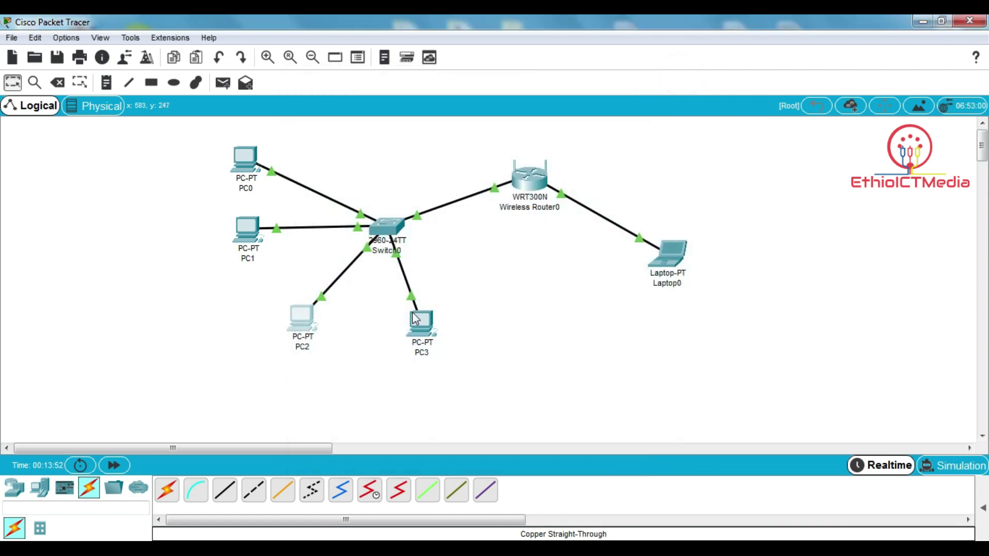
- Switch PC3 to DHCP so it gets 172.17.0.104 with gateway 172.17.0.1
click(419, 328)
click(423, 111)
click(353, 167)
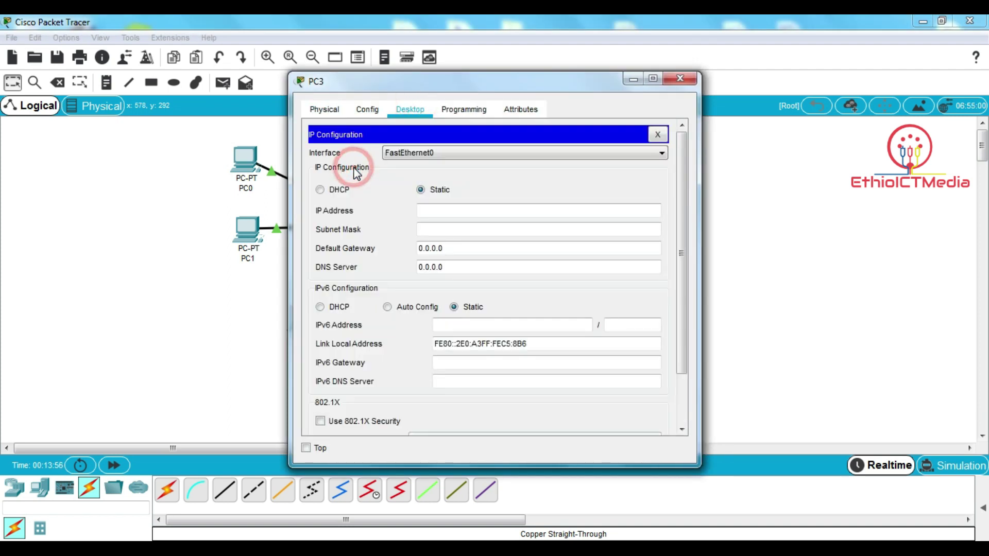
click(341, 190)
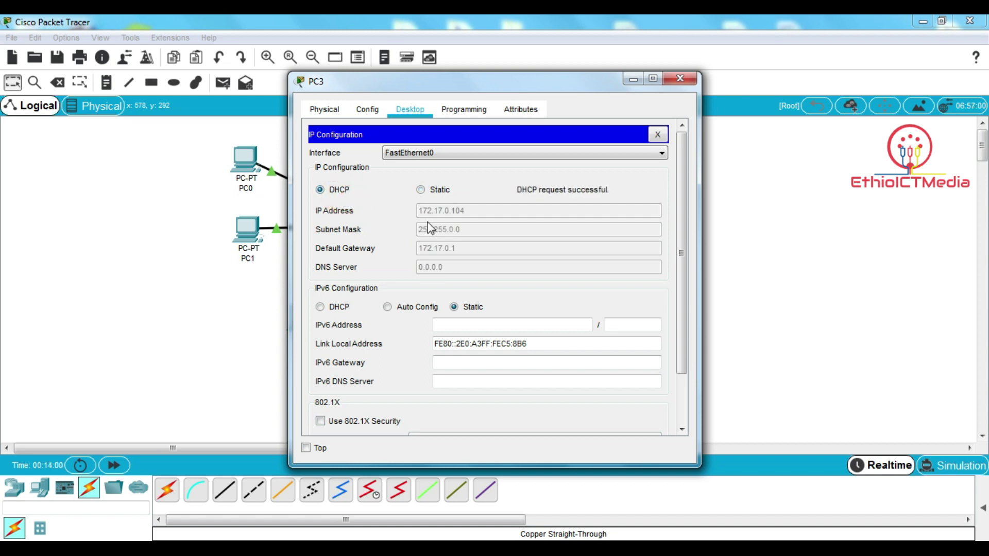
click(655, 137)
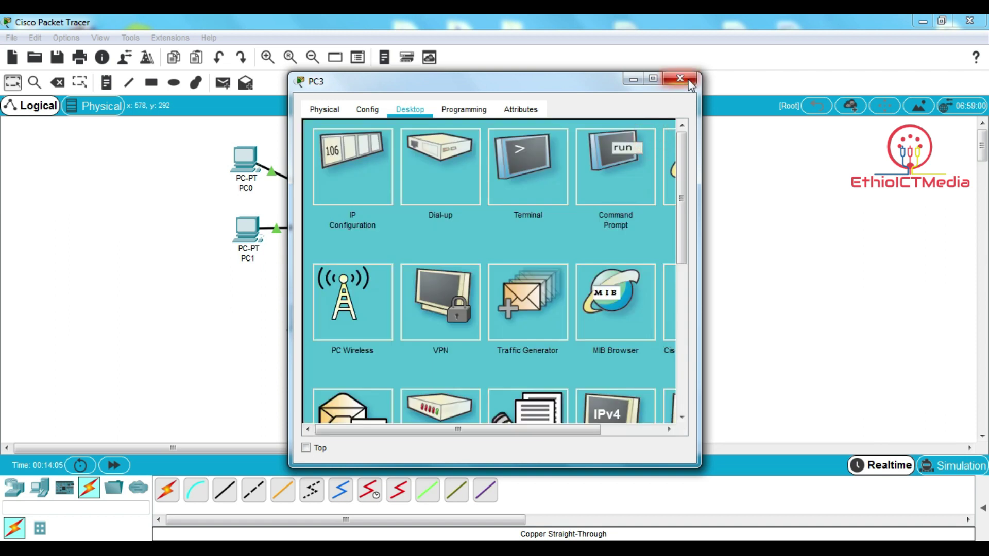
click(688, 80)
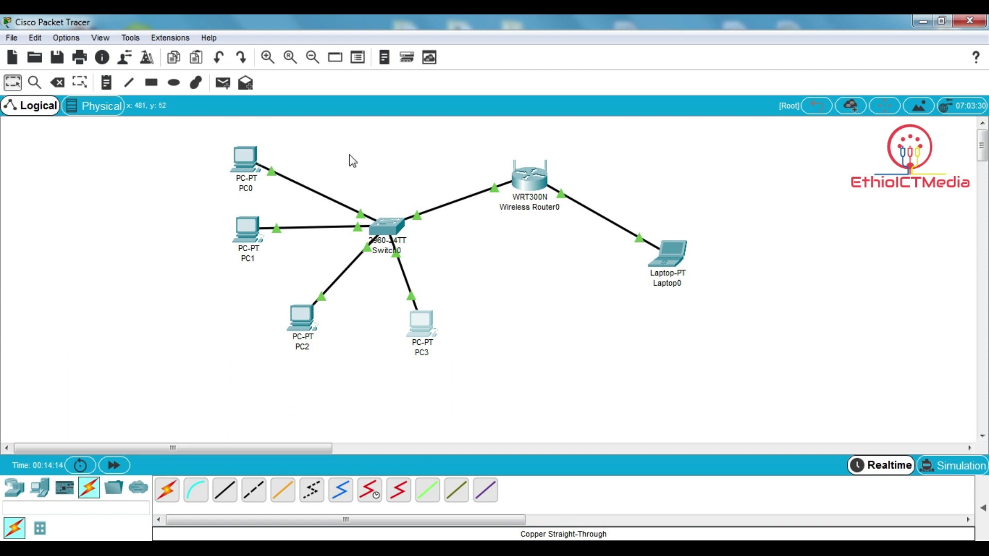
- From PC0's command prompt, ping PC3 at 172.17.0.104, getting 4 replies with 0% loss
click(245, 162)
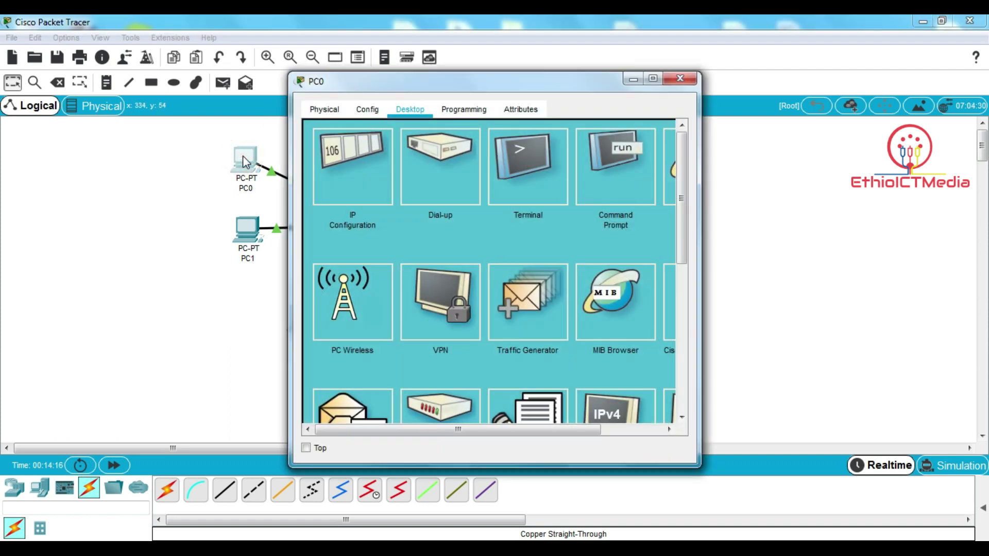
click(611, 194)
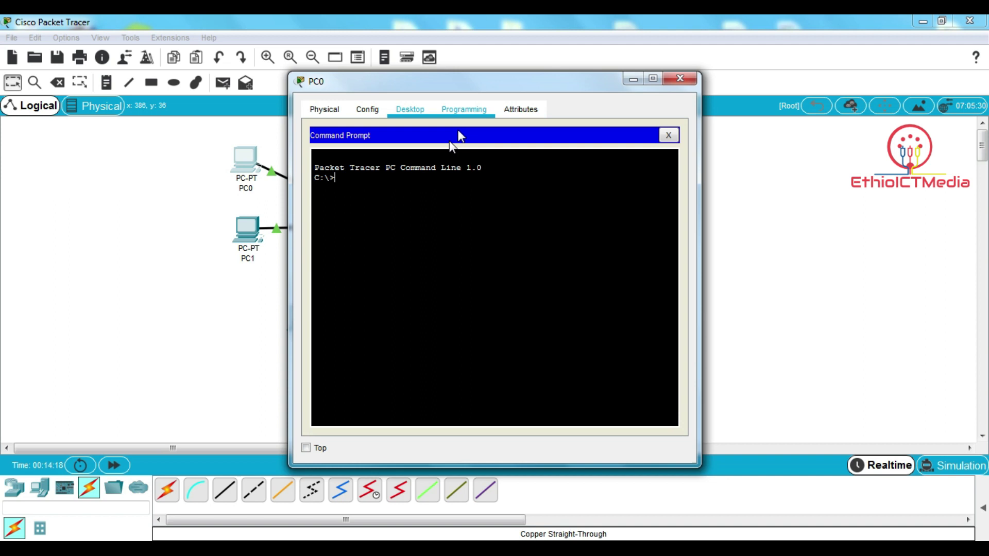
text(ping 172.17.0)
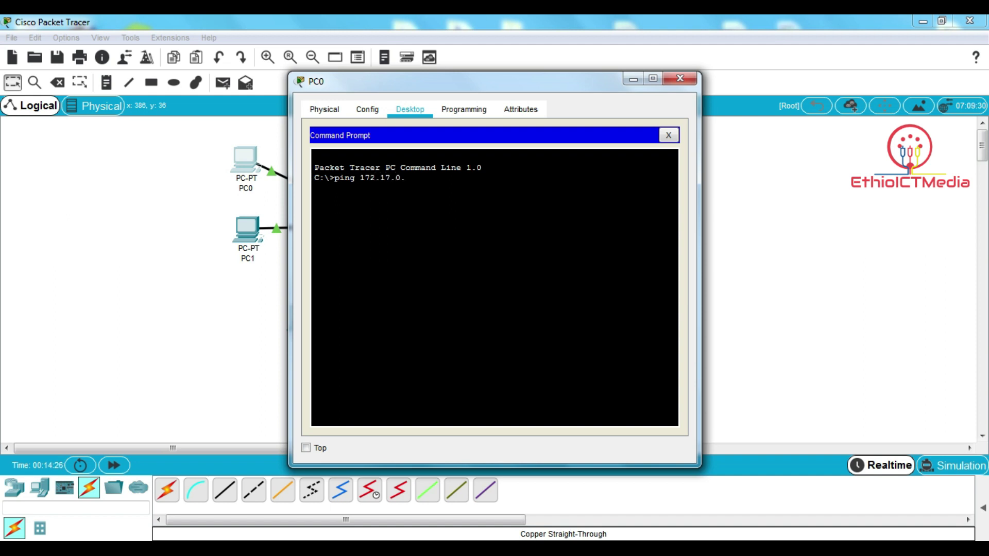
text(.104)
drag(425, 85, 609, 77)
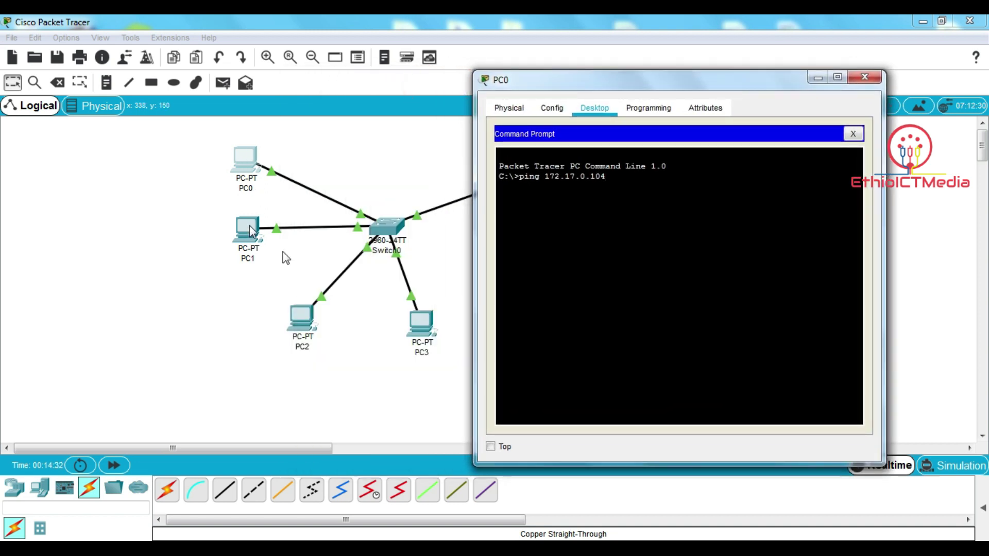
click(618, 218)
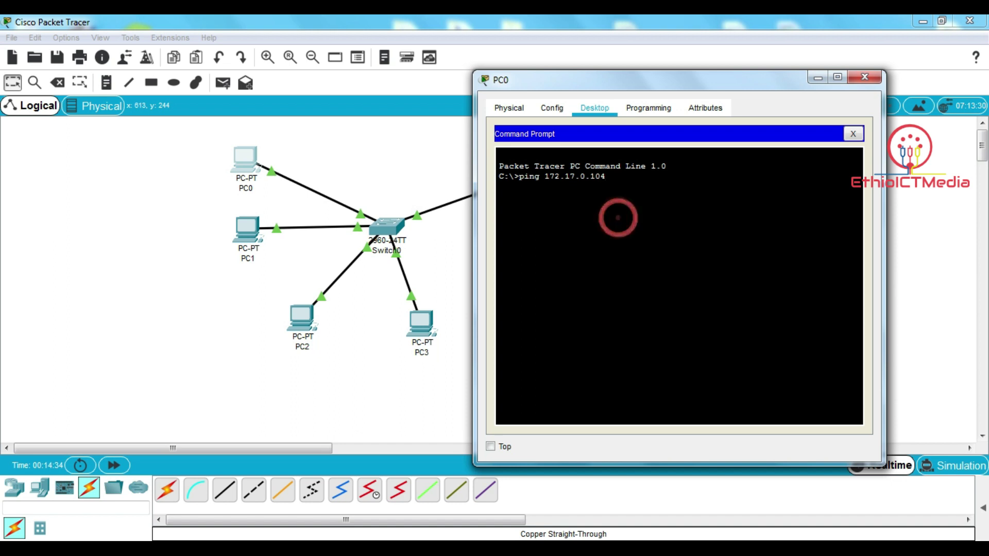
key(Return)
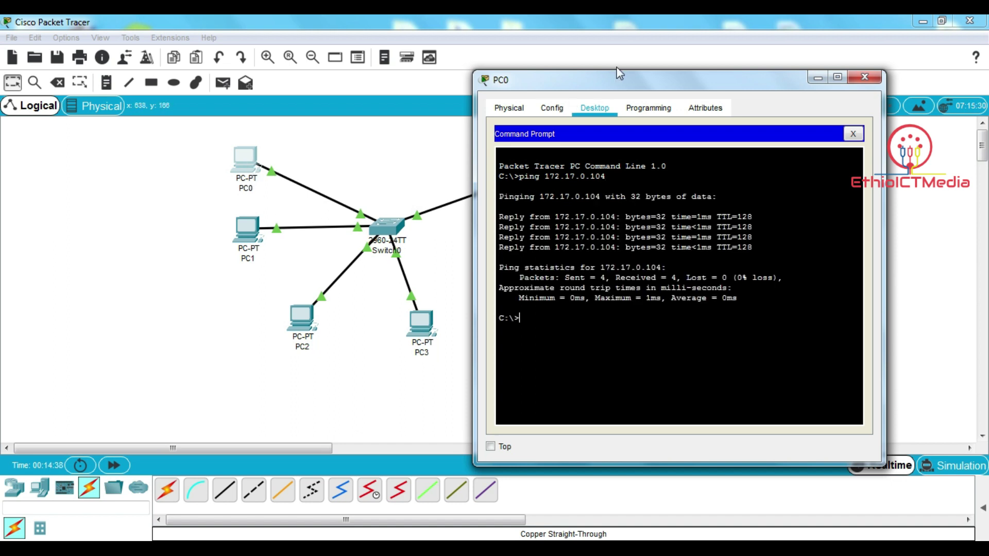
click(858, 79)
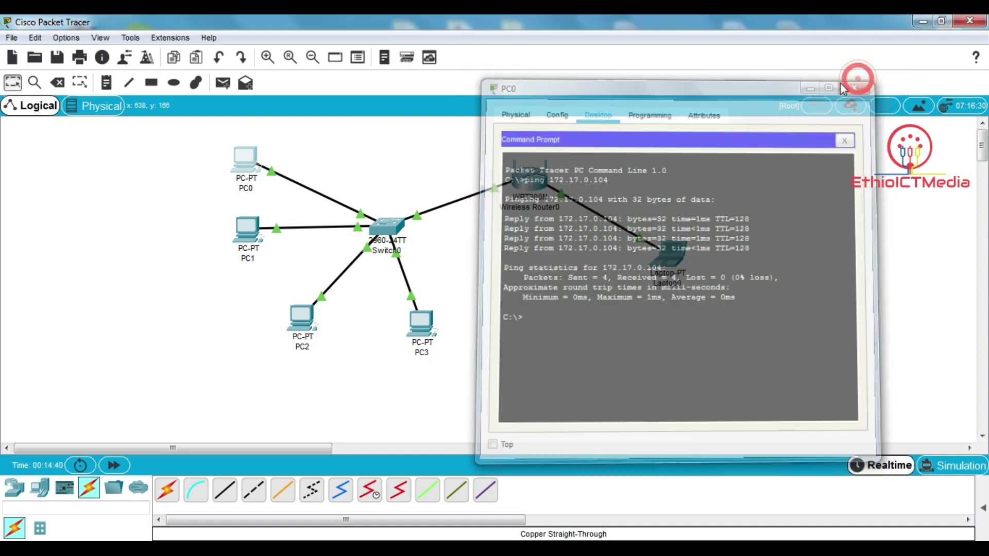
mouse_move(676, 259)
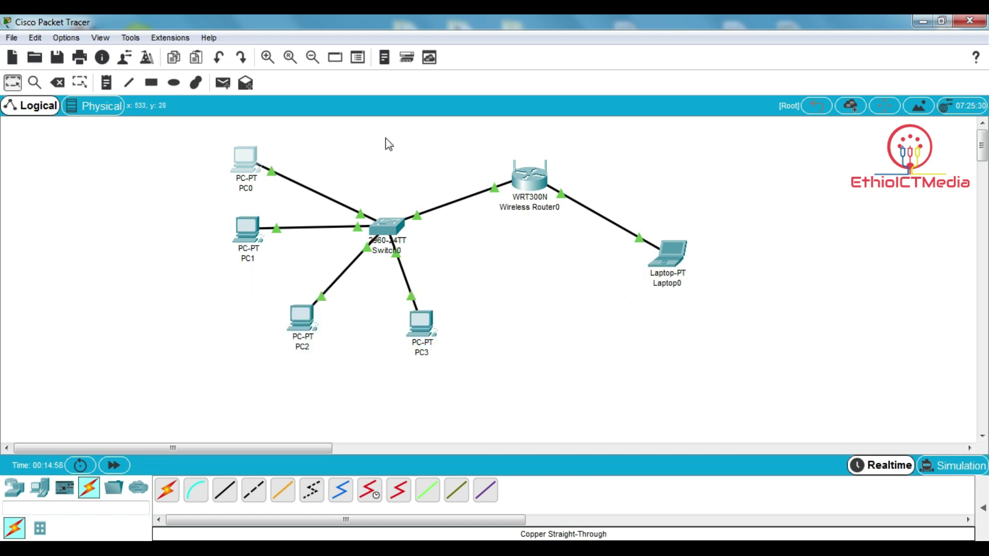
- From PC0's command prompt, ping Laptop0 at 172.17.0.100, getting 4 replies with 0% loss
click(239, 164)
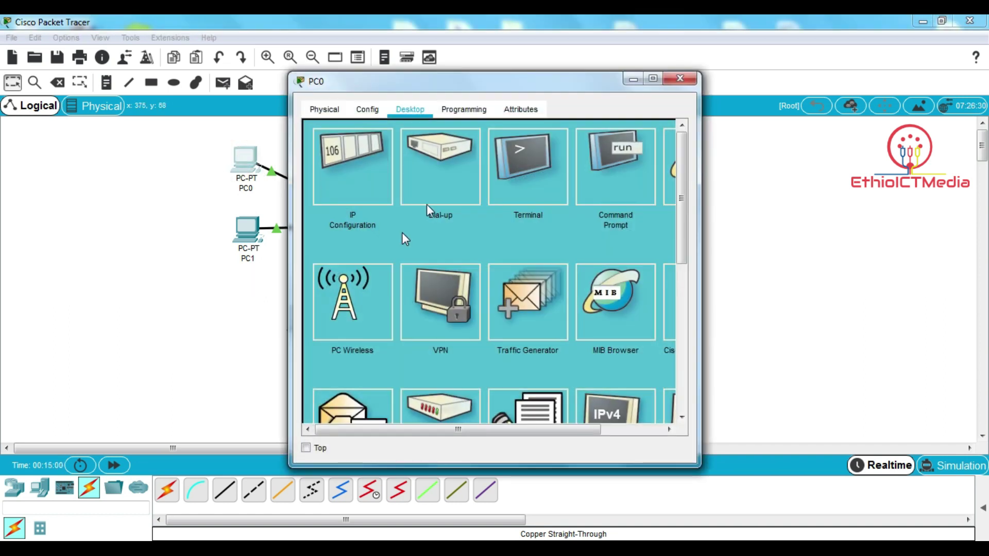
click(623, 174)
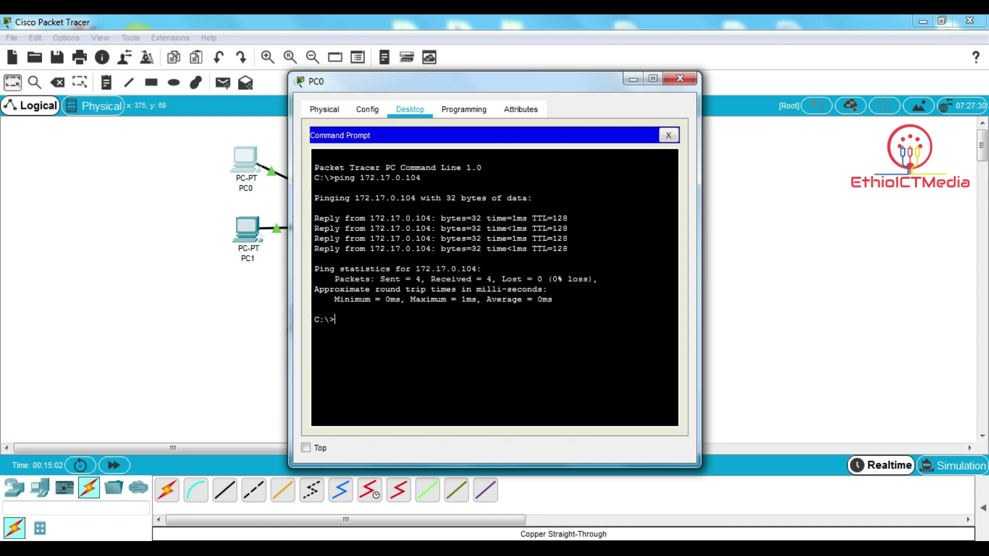
key(Up)
key(Down)
key(Up)
key(BackSpace)
text(0.100)
key(Return)
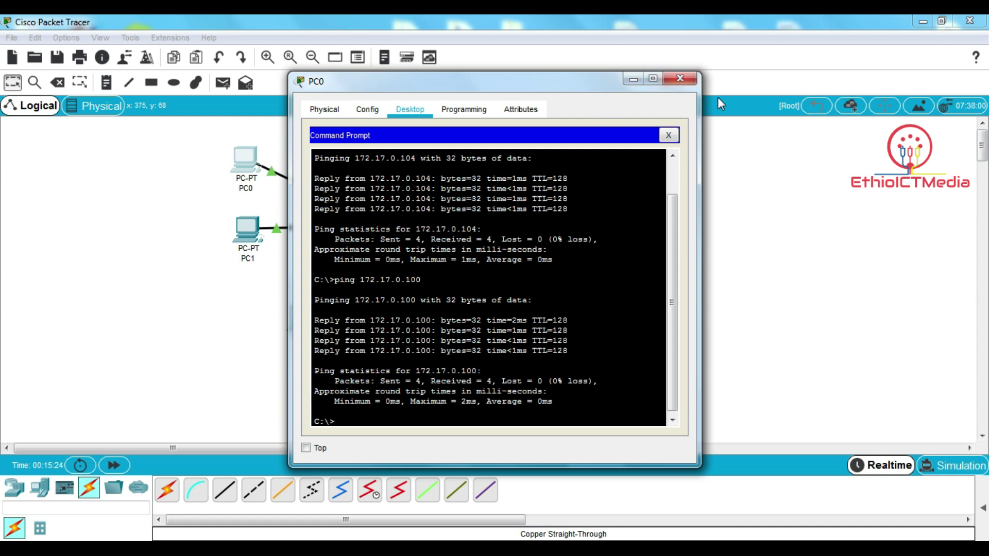
click(681, 80)
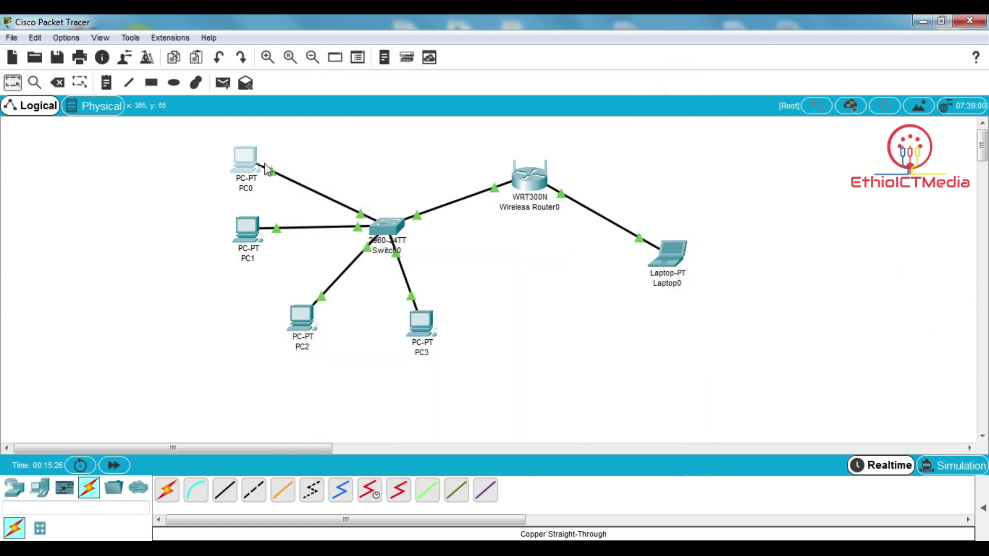